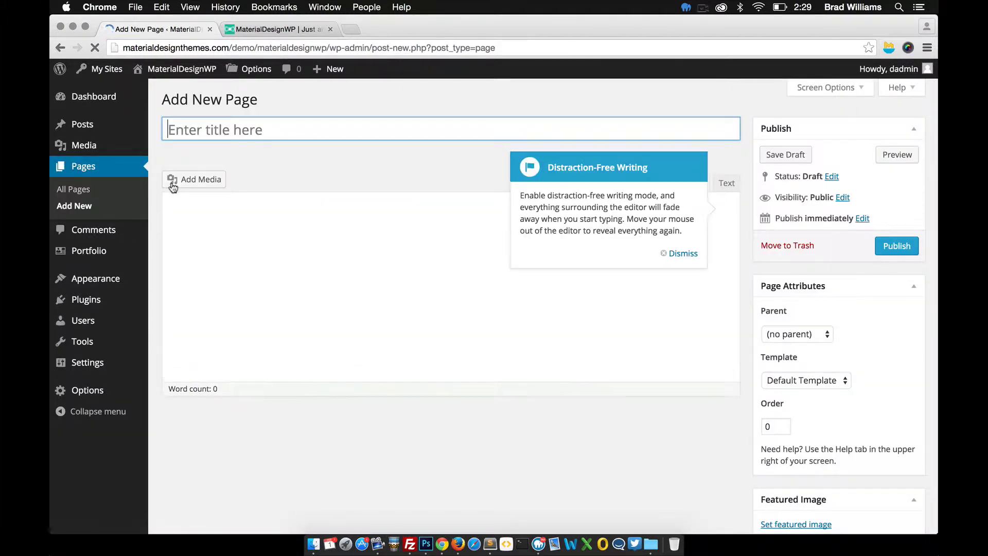
- Title the new page 'Portfolio' and let the draft save
click(235, 129)
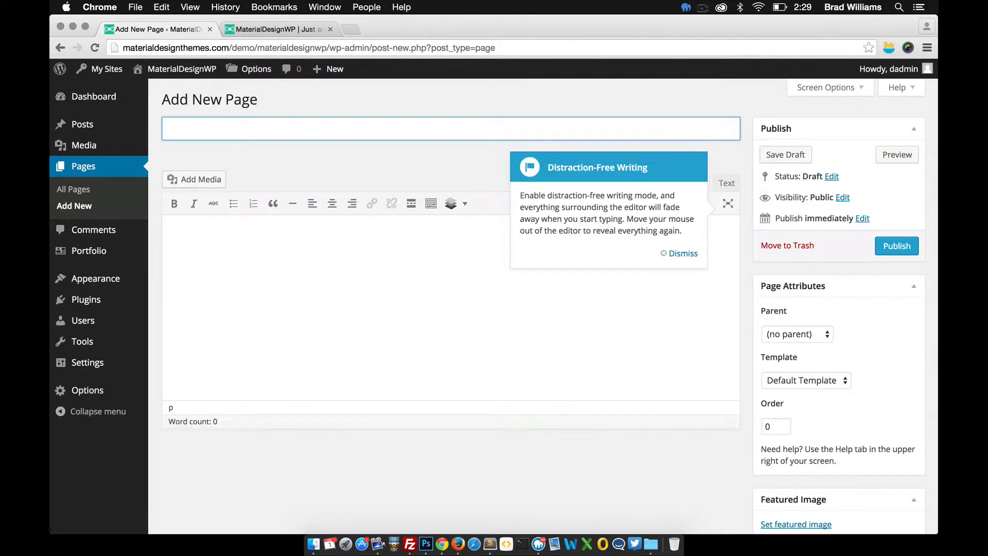
text(Portfolio)
click(282, 161)
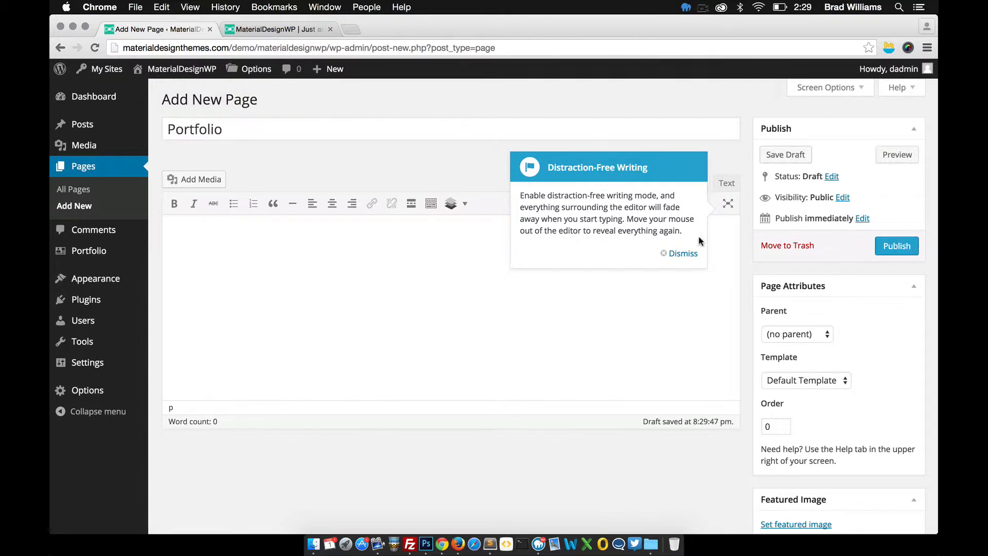
click(683, 253)
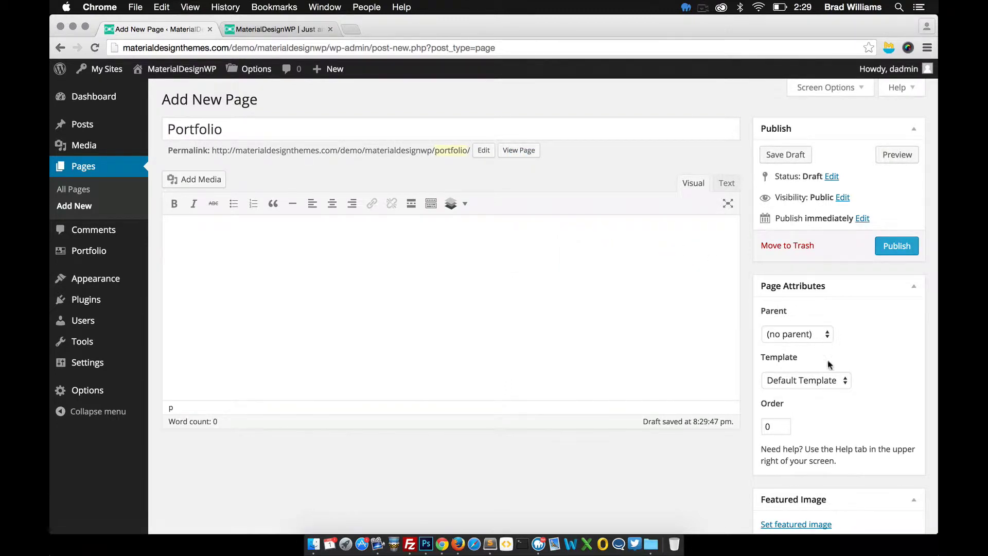
- Assign the Portfolio template to the page and publish it
click(829, 381)
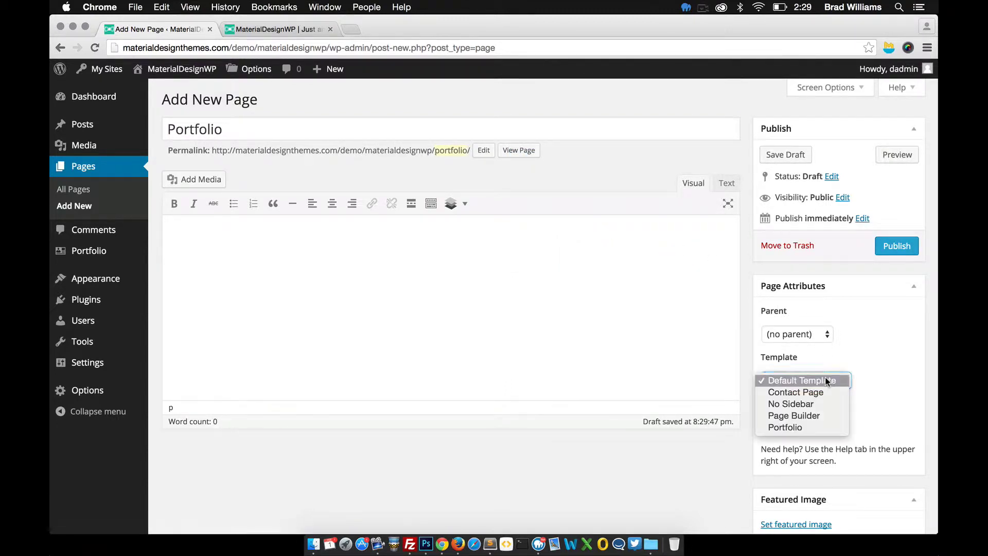
click(818, 427)
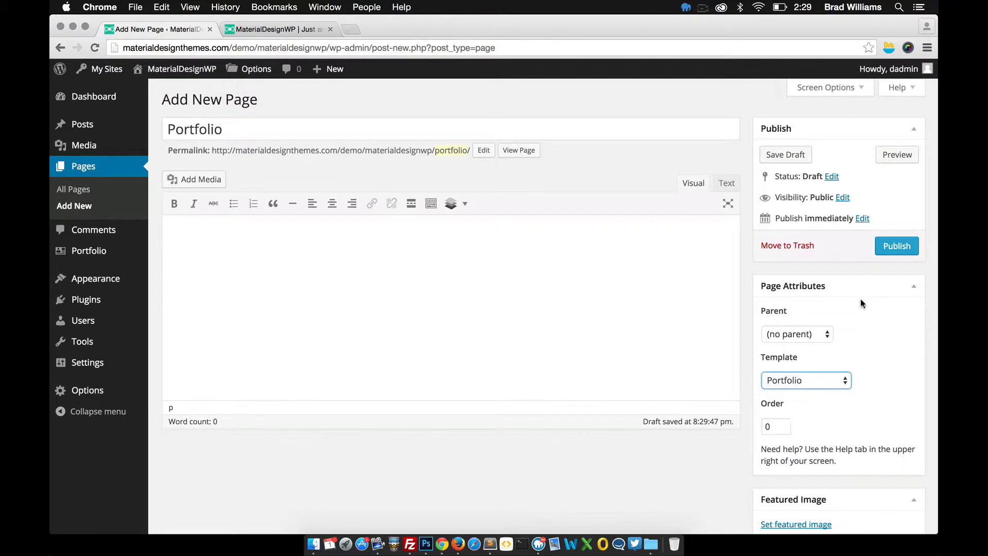
click(899, 252)
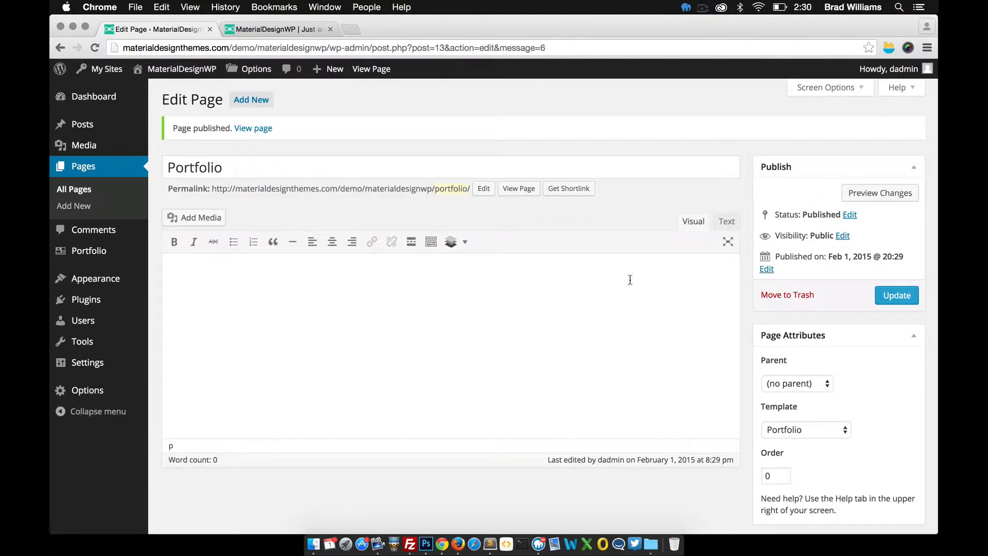
- Start a new portfolio item and open the featured image file uploader
mouse_move(109, 251)
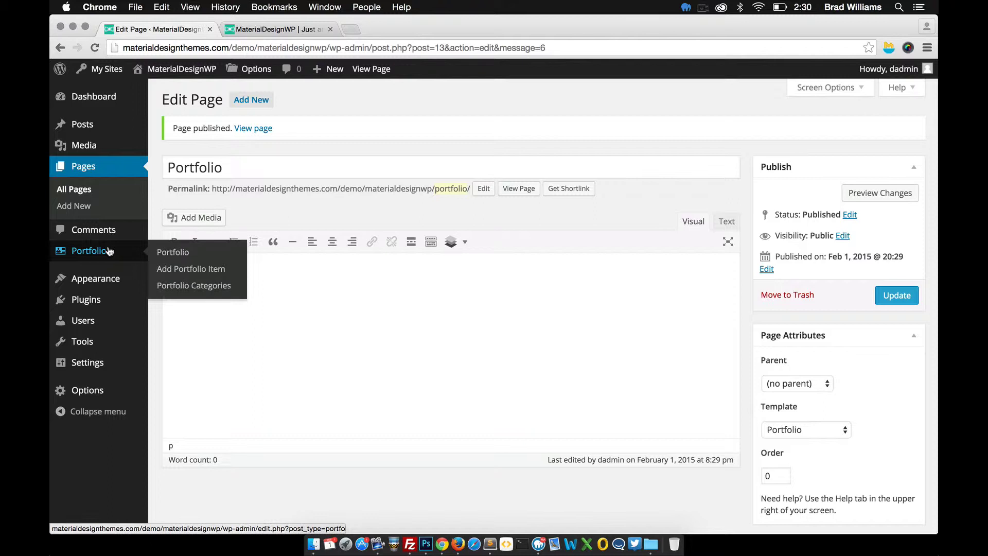
click(192, 275)
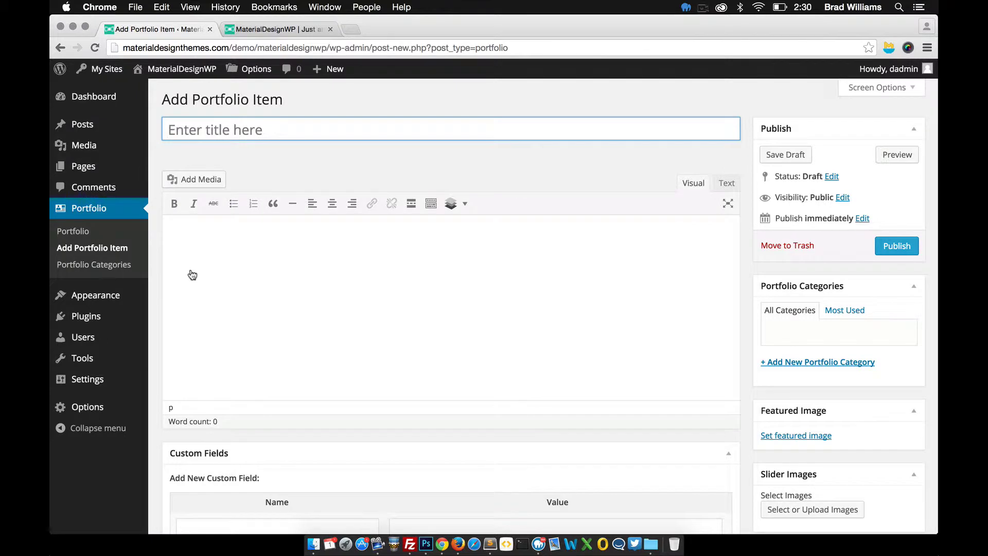
scroll(830, 350, down, 5)
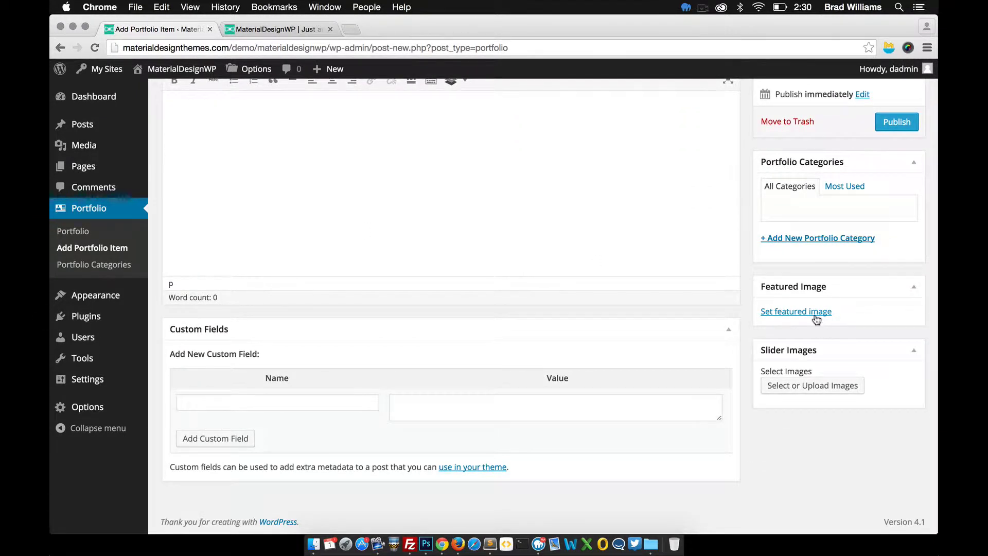
click(813, 312)
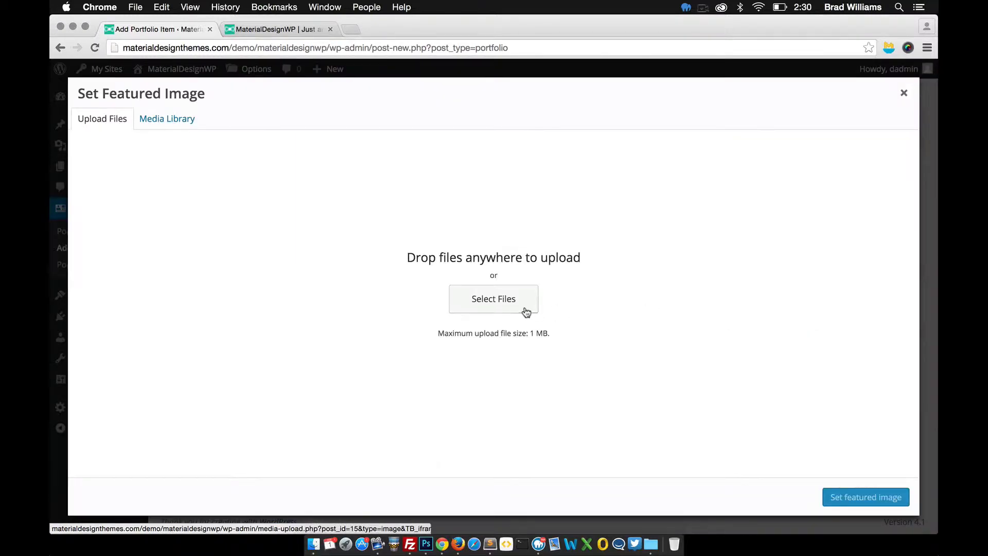
click(502, 308)
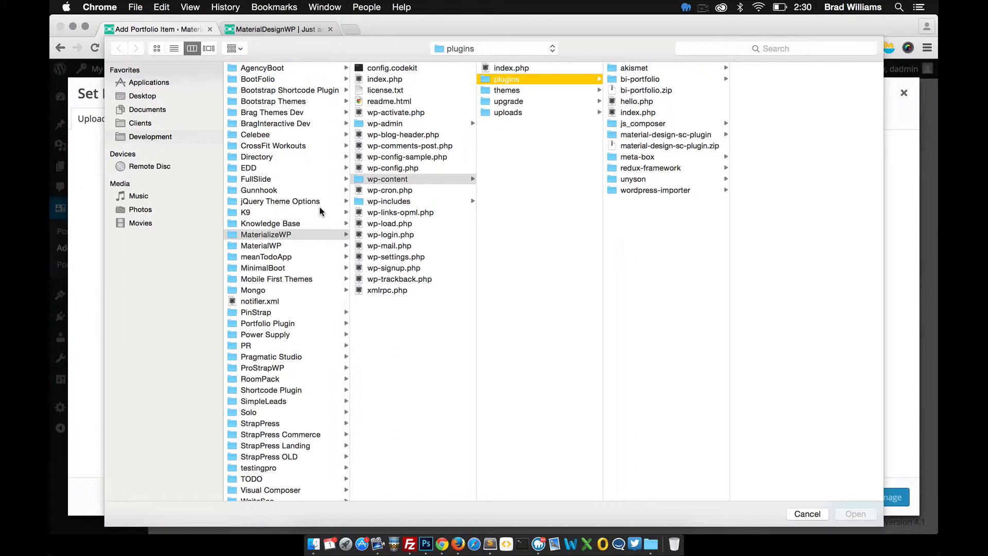
- Select every photo in Documents/Brag/Stock Photos, from animal-bird-grass.jpg onward
click(148, 110)
click(250, 72)
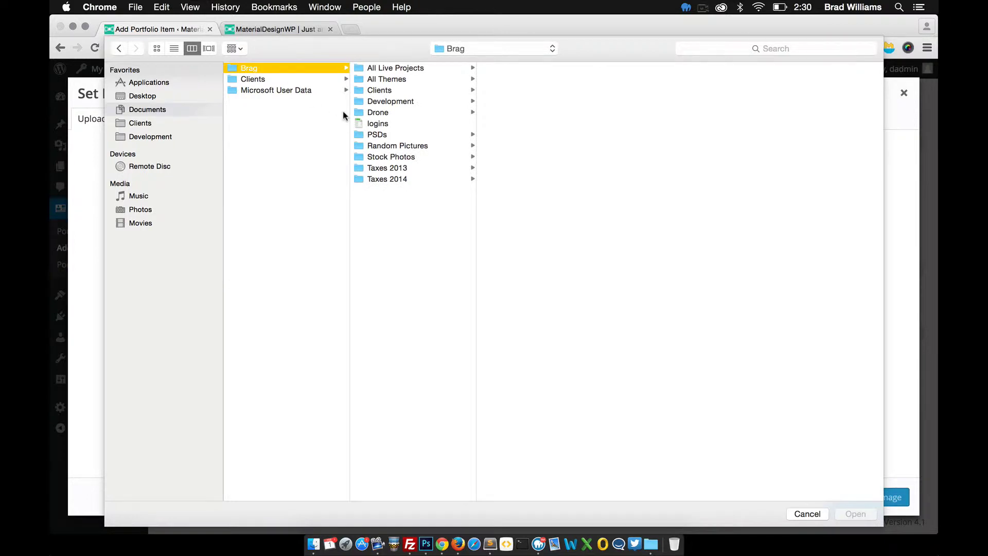
click(394, 158)
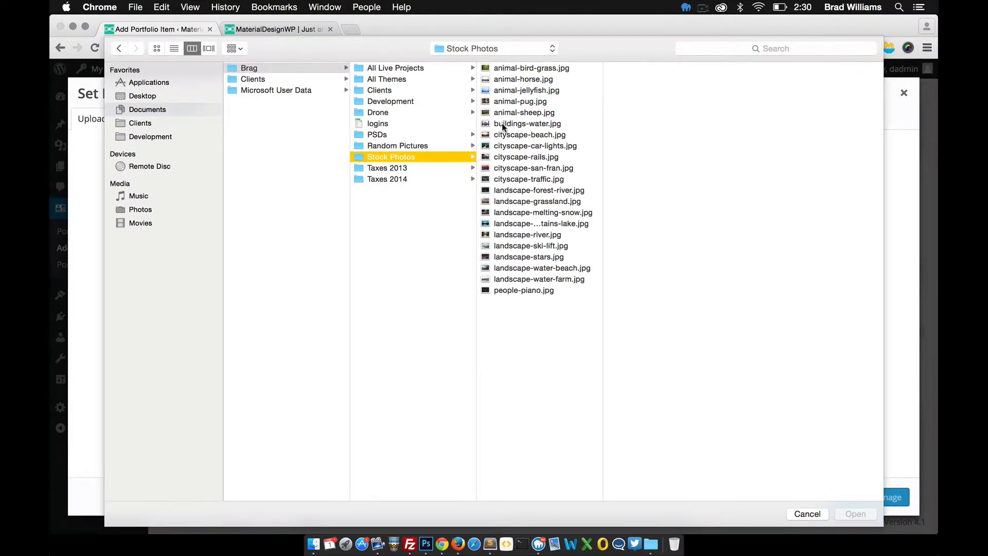
click(514, 70)
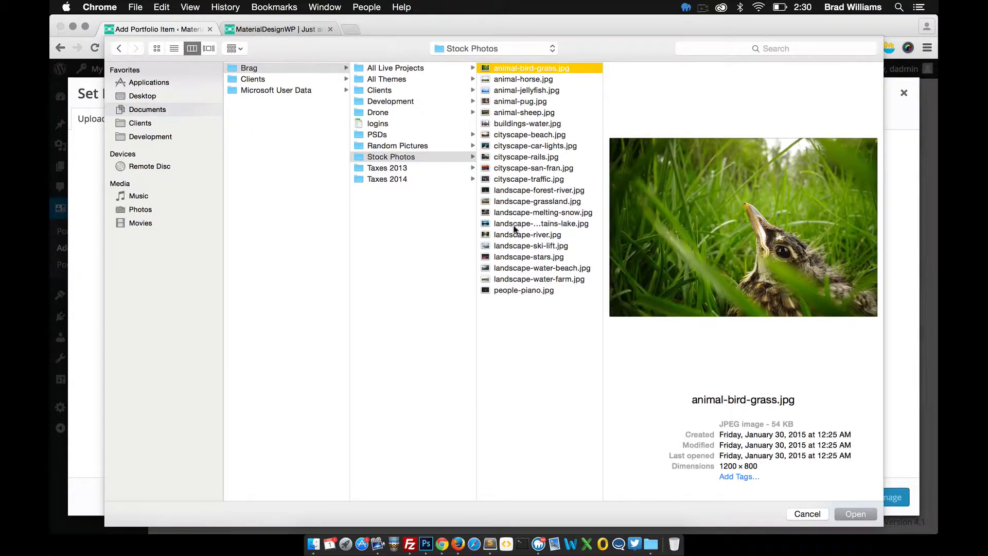
shift+click(517, 290)
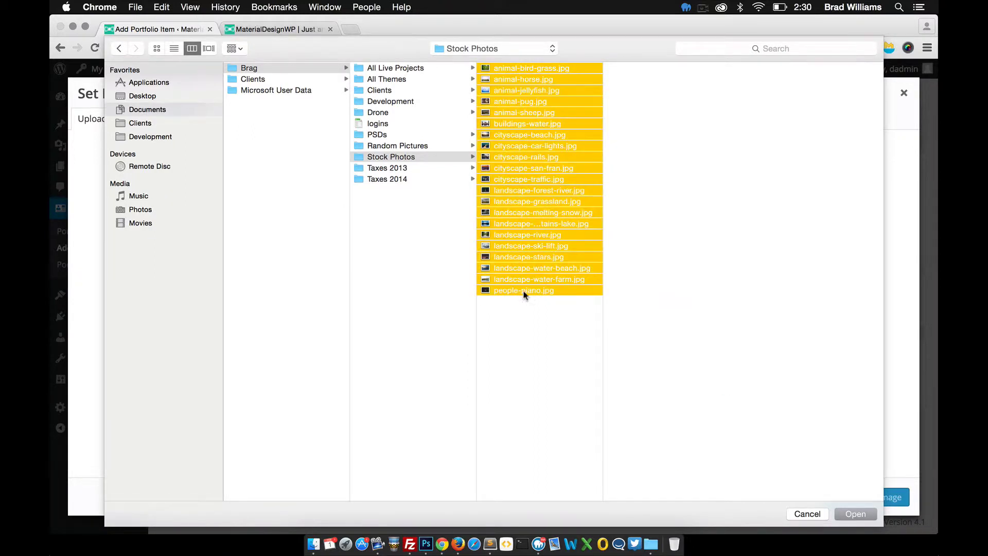
- Upload all selected Stock Photos images, leaving people-piano.jpg selected
click(854, 514)
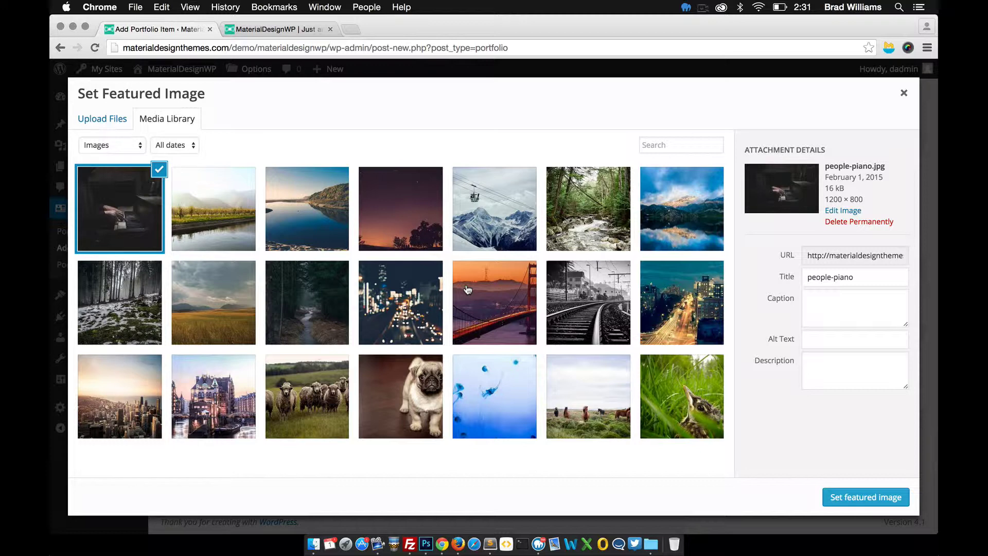
- Set people-piano.jpg as the featured image and title the item 'Piano'
click(851, 497)
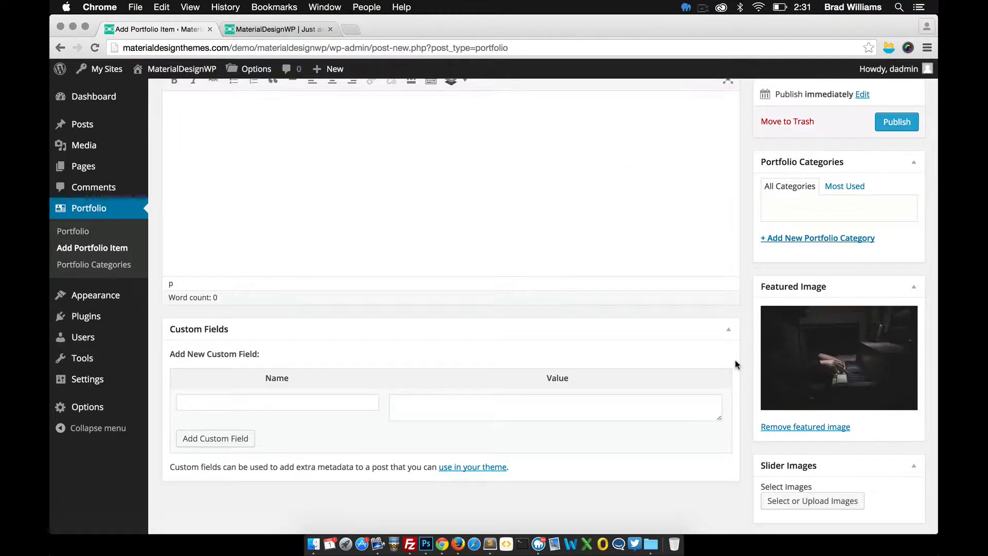
scroll(650, 317, up, 5)
click(320, 131)
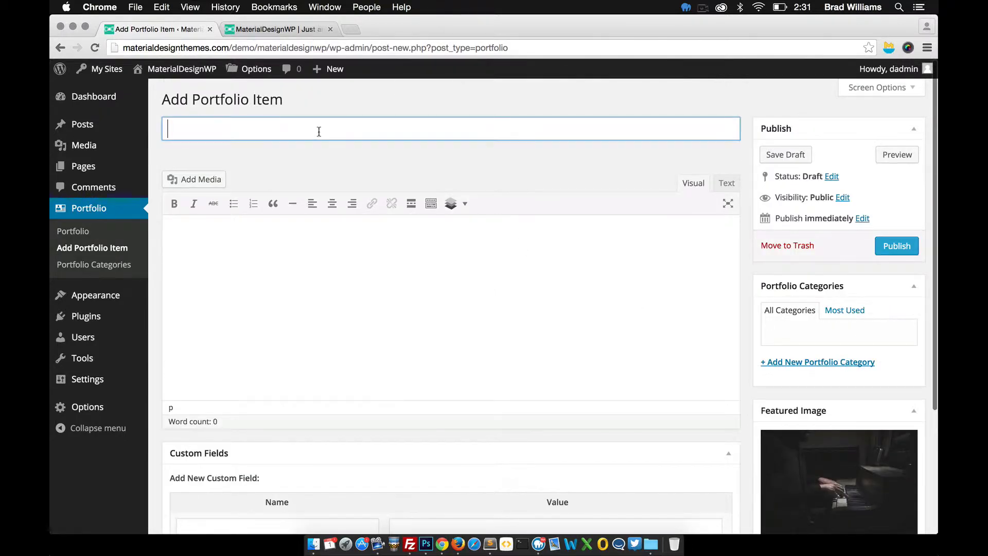
text(Pi)
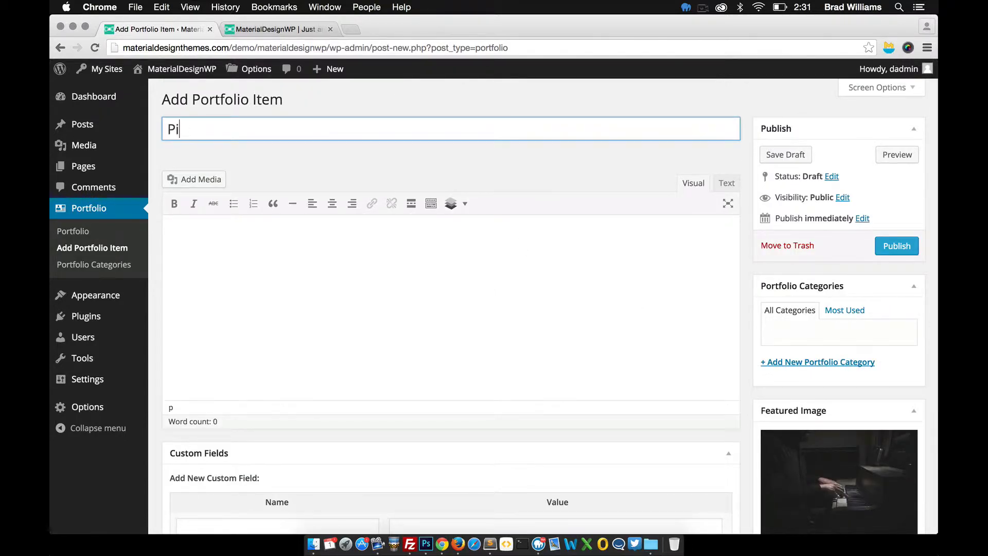
text(ano)
click(318, 253)
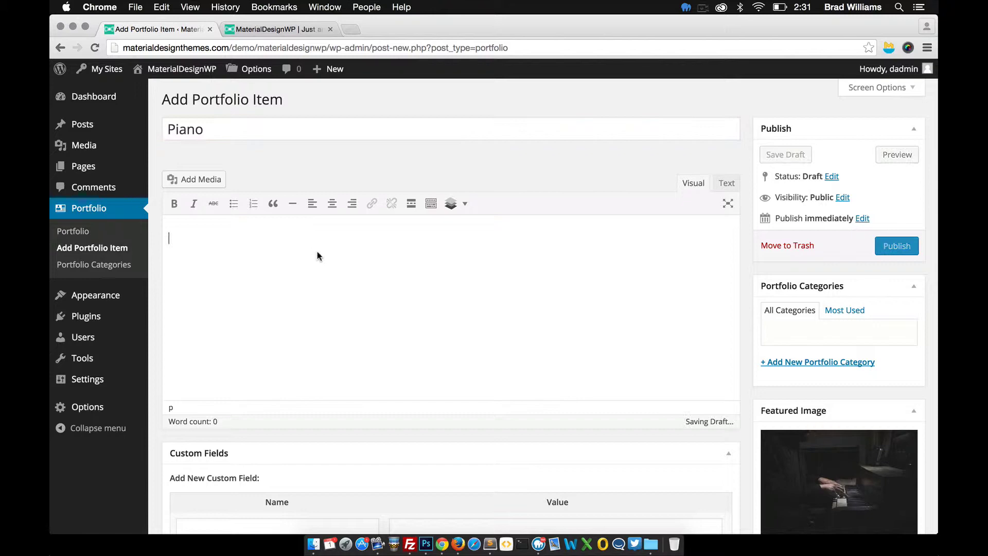
- Generate Lorem Ipsum on lipsum.com and select the first two paragraphs
click(351, 29)
text(li)
key(Return)
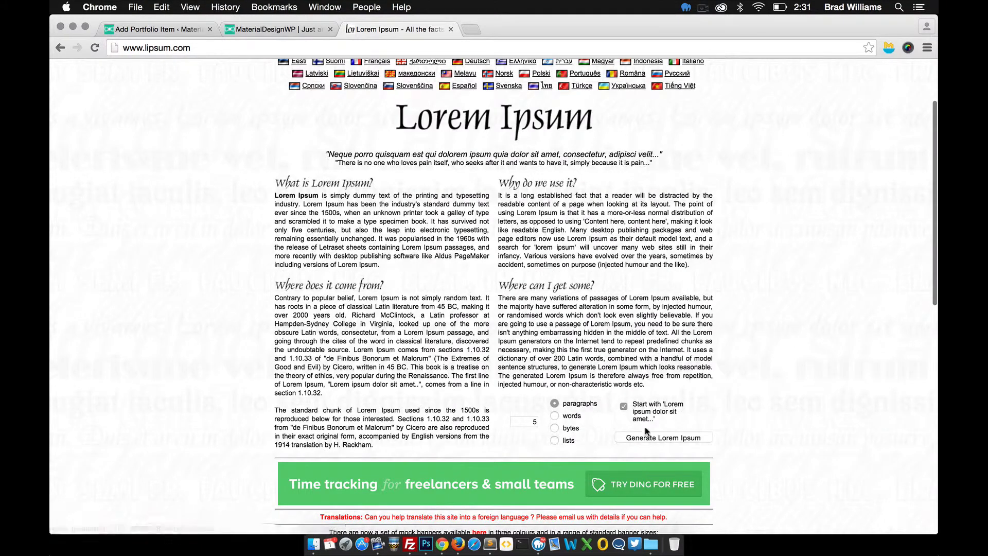
click(644, 435)
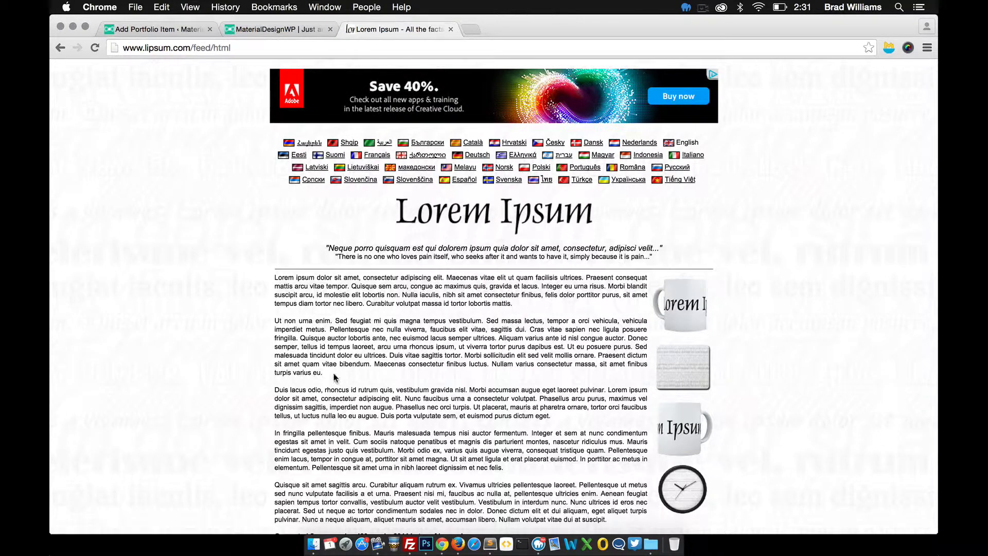
drag(326, 374, 271, 278)
key(super+c)
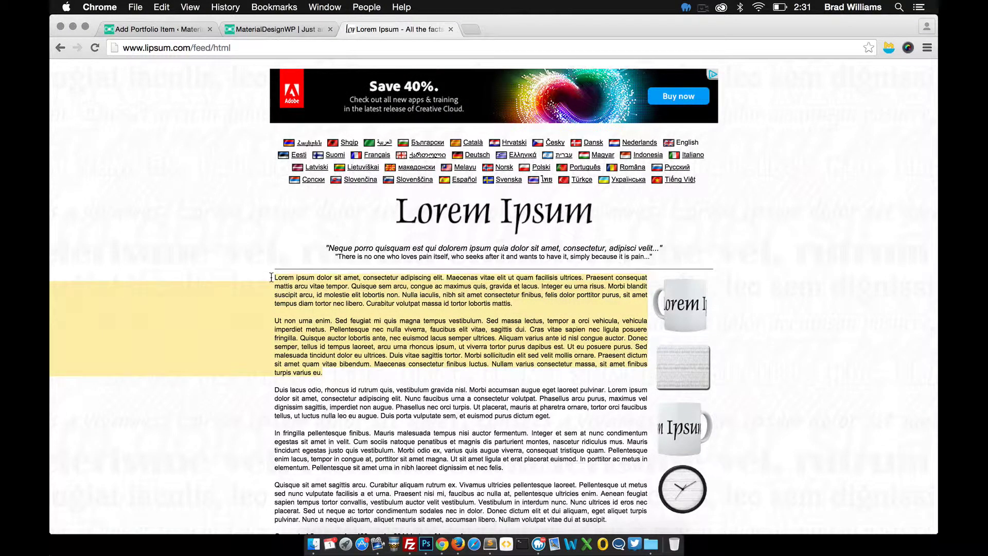
click(263, 28)
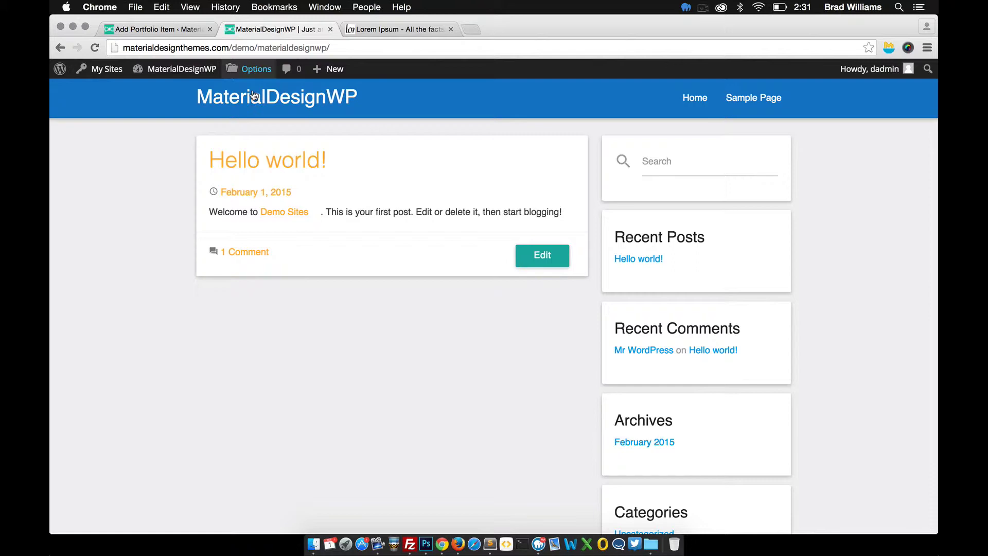
- Paste the two Lorem Ipsum paragraphs into the Piano item's content
click(191, 31)
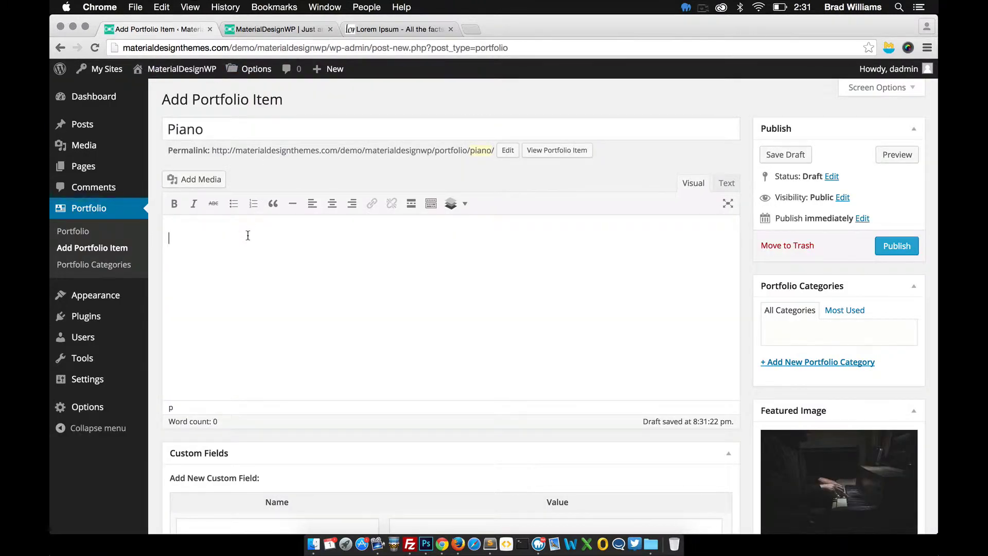
key(super+v)
scroll(312, 289, down, 5)
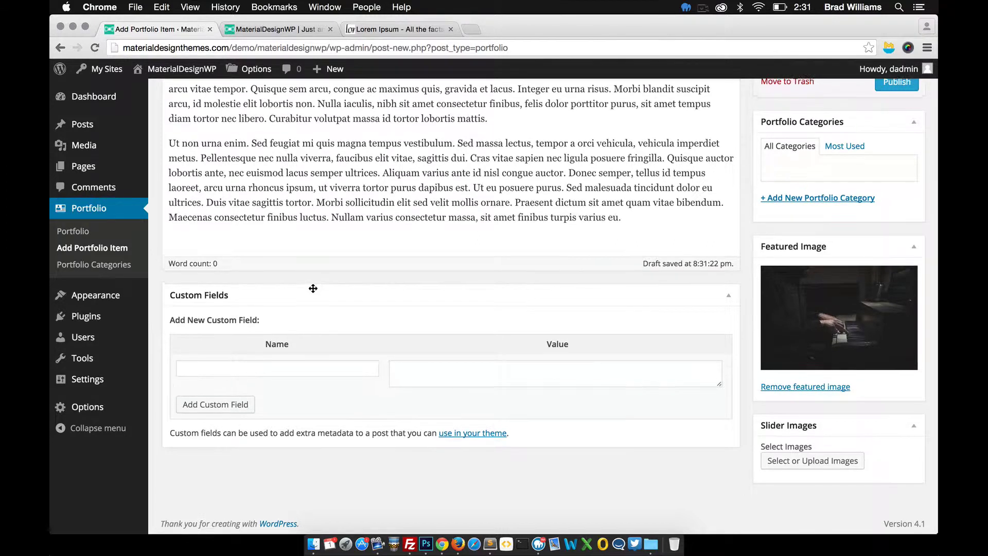
scroll(313, 288, up, 2)
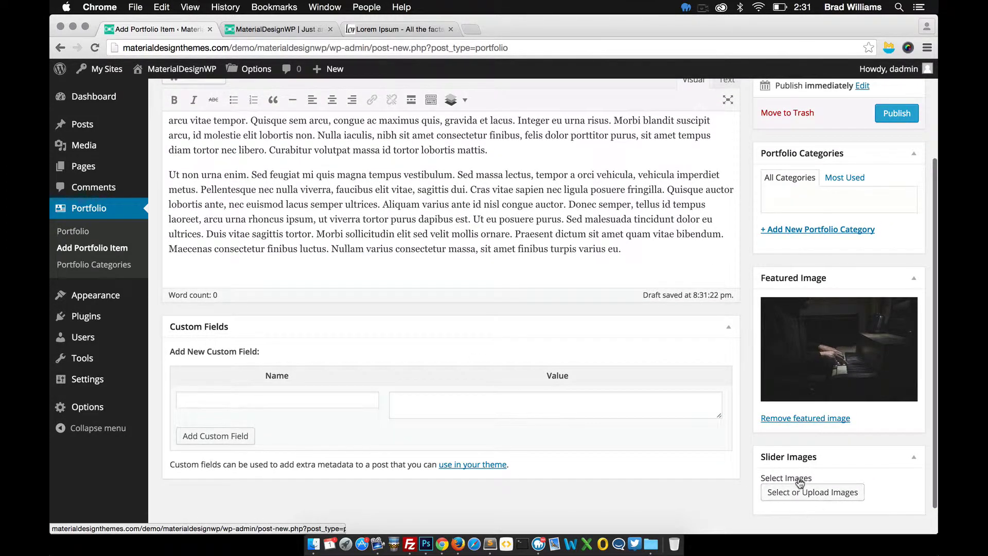
- Create and check a new 'People' category, then publish the Piano item
click(818, 232)
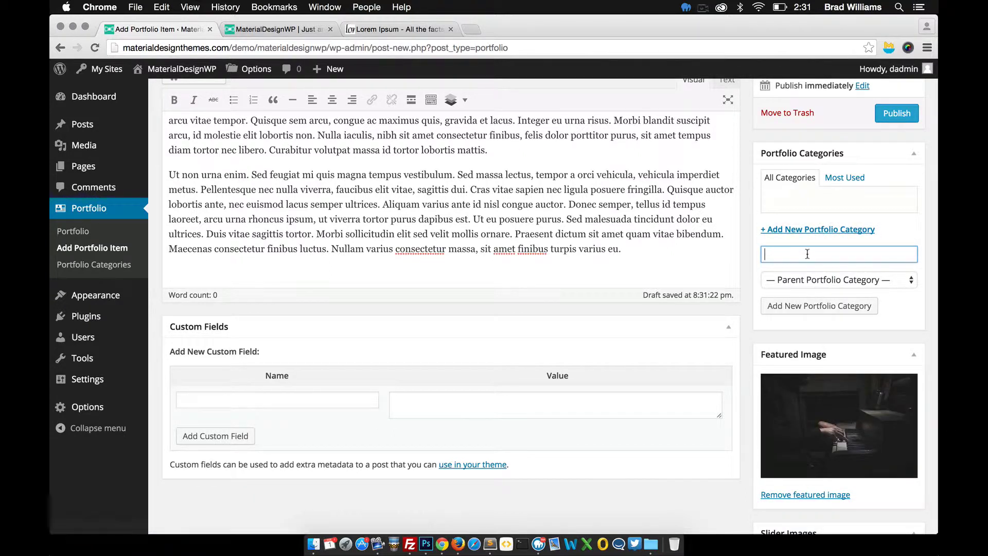
text(People)
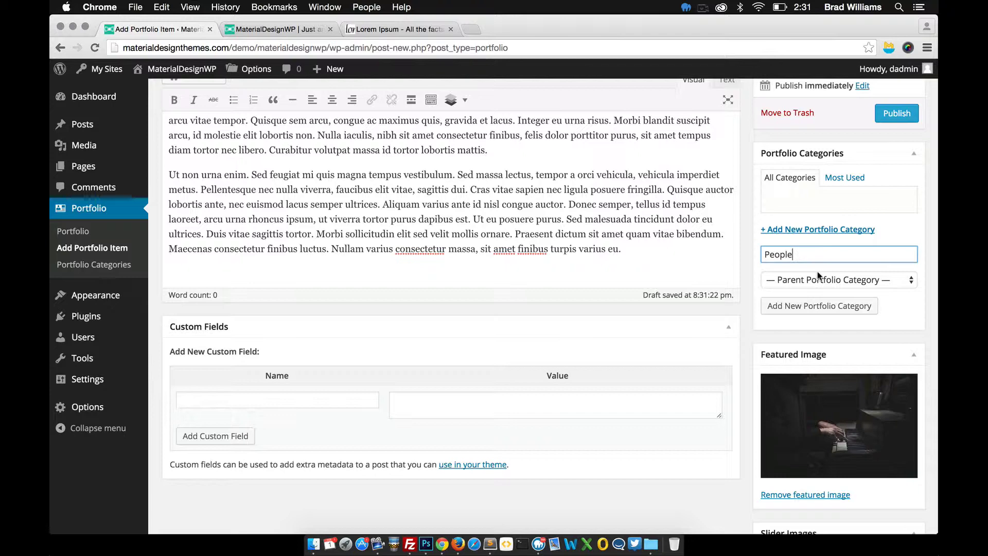
click(818, 307)
scroll(820, 312, up, 5)
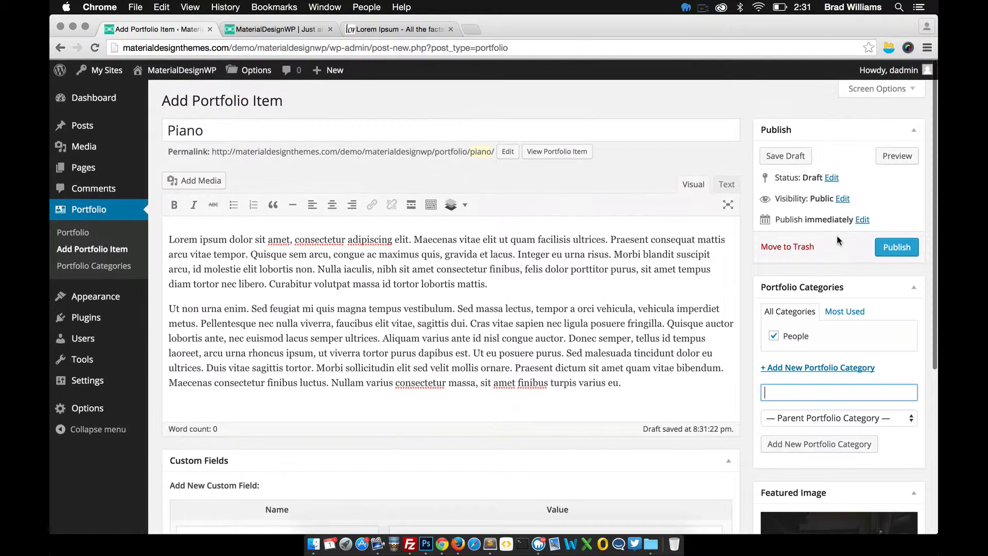
click(891, 246)
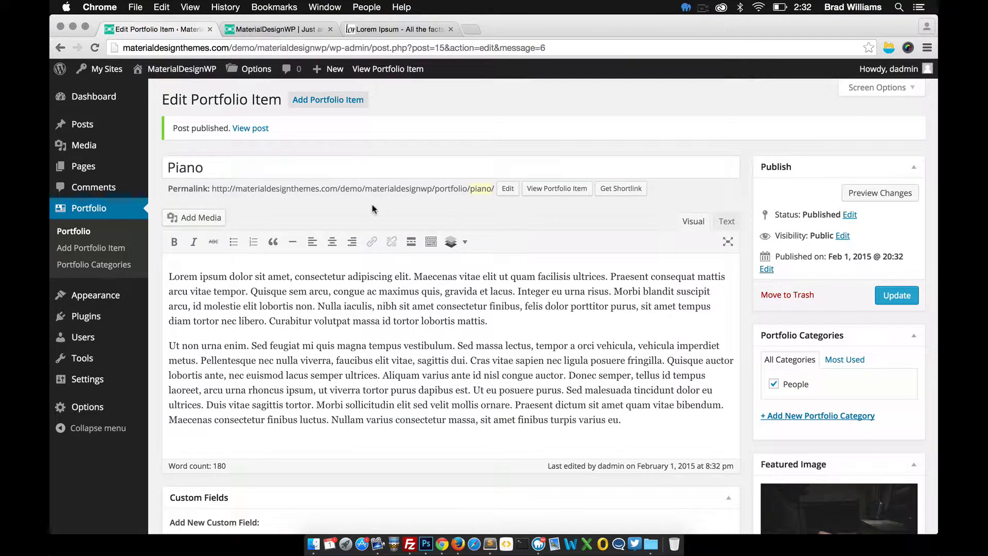
mouse_move(110, 296)
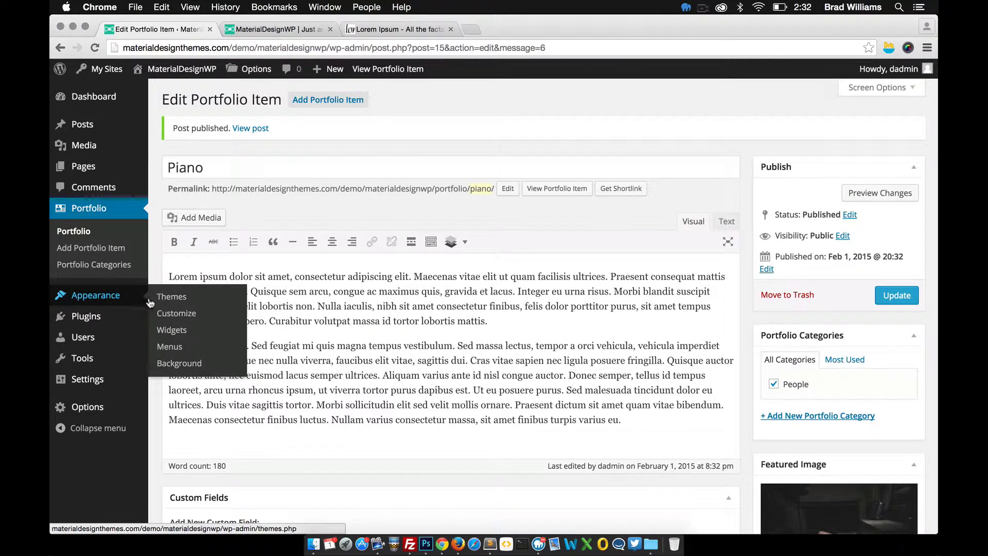
- Remove Sample Page from Menu 1 in the menu editor
click(178, 348)
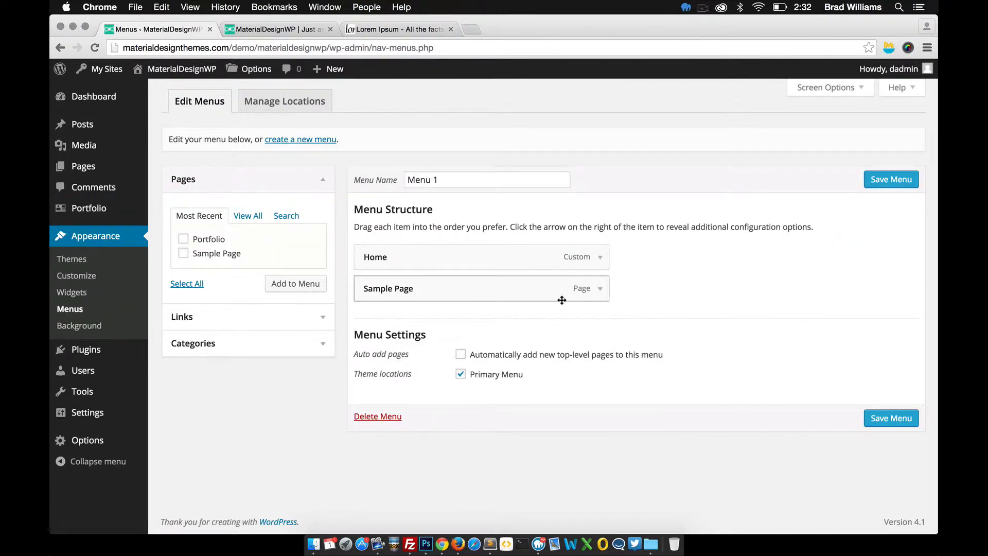
click(600, 290)
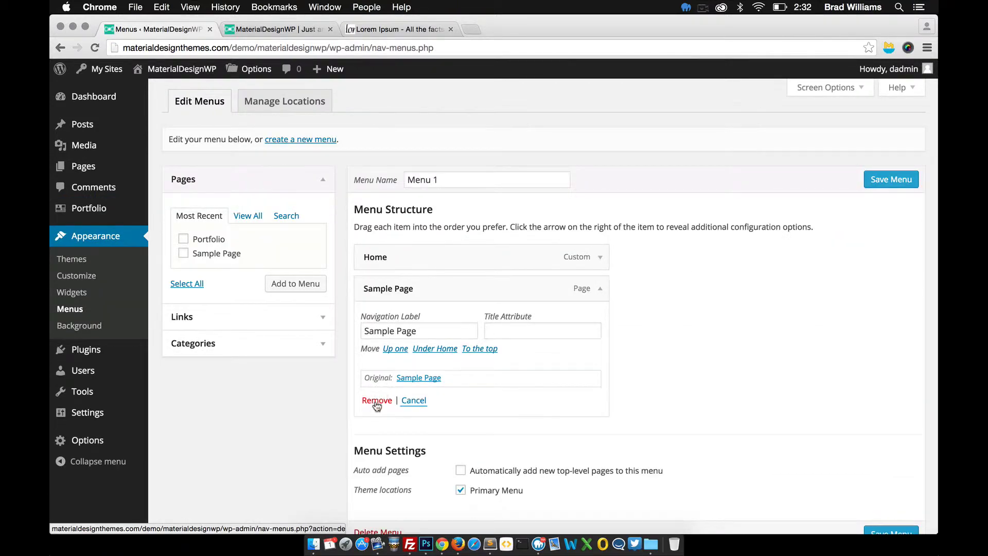
click(375, 402)
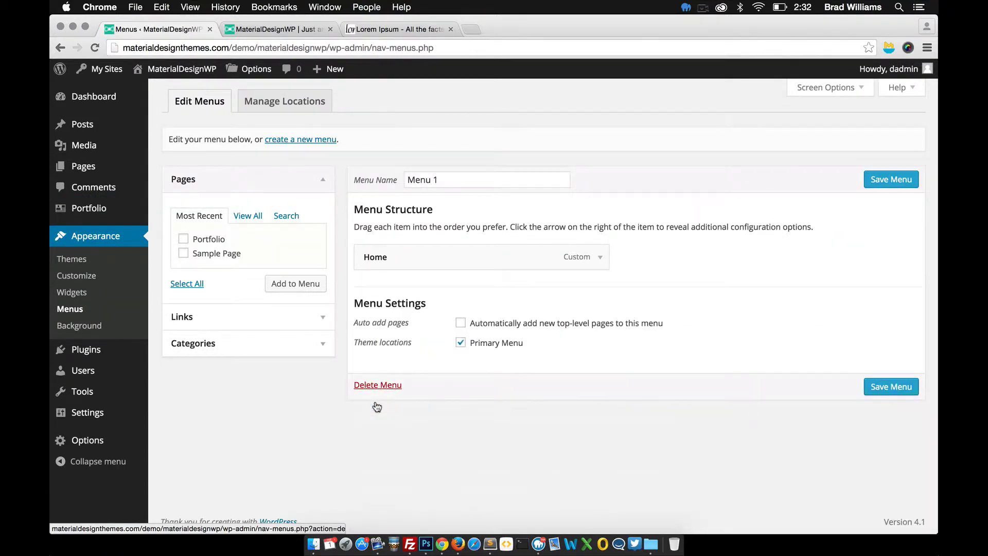
- Add the Portfolio page to Menu 1 and save the menu
click(184, 239)
click(289, 283)
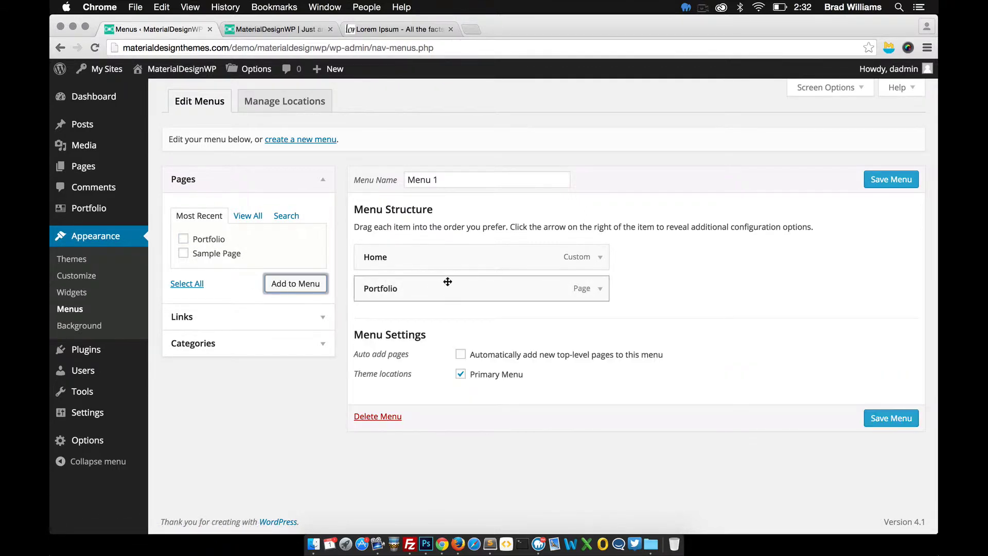
click(892, 417)
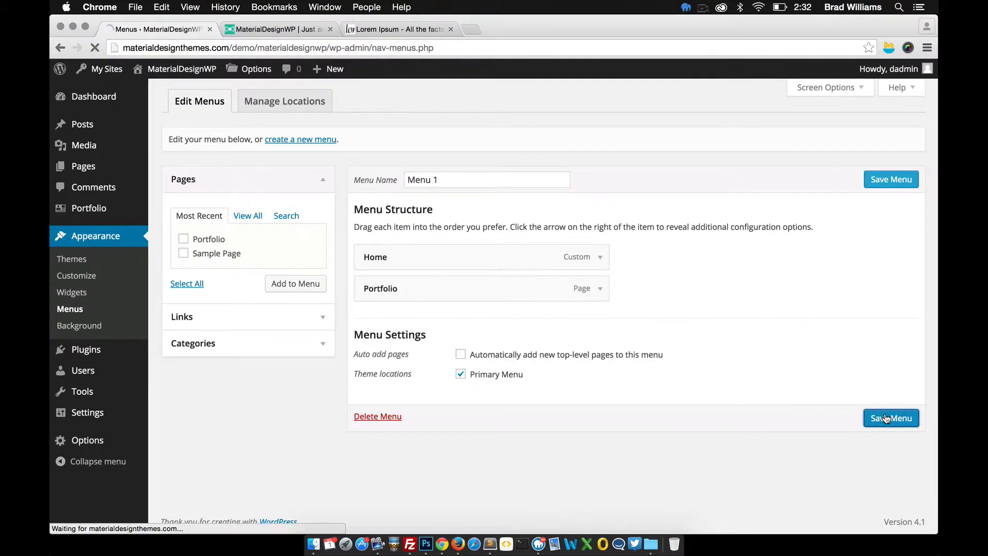
click(273, 29)
- Open the live Portfolio page and toggle the Piano card's description panel
click(275, 100)
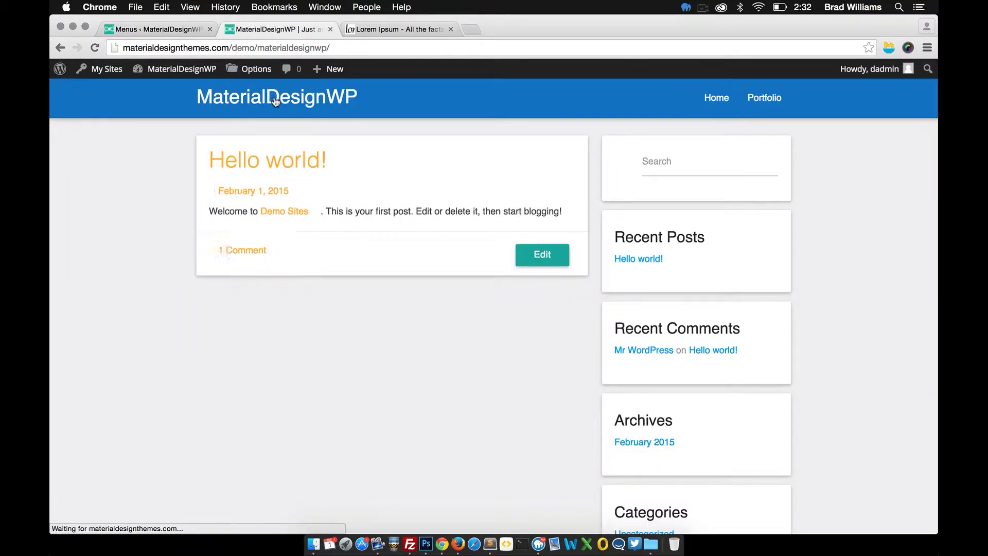
click(761, 102)
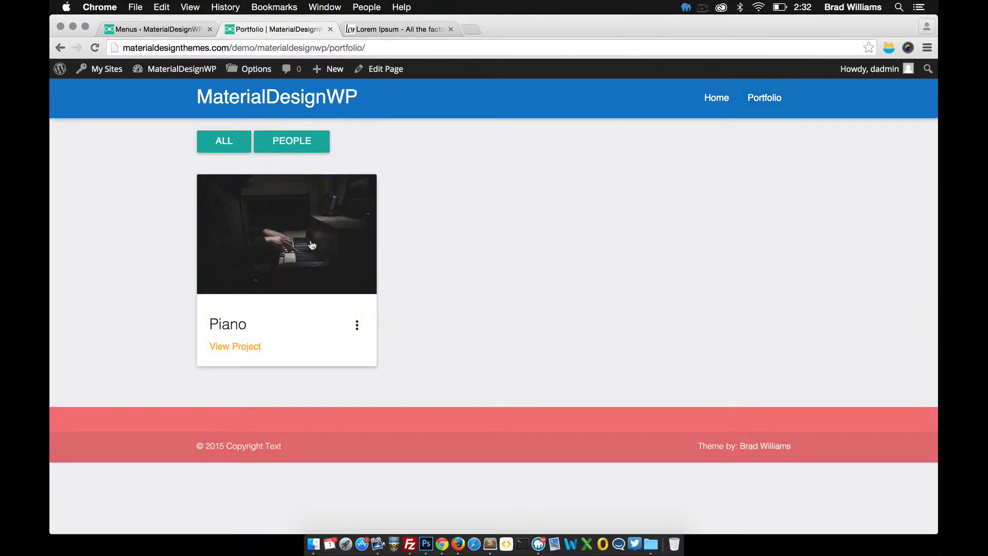
click(357, 325)
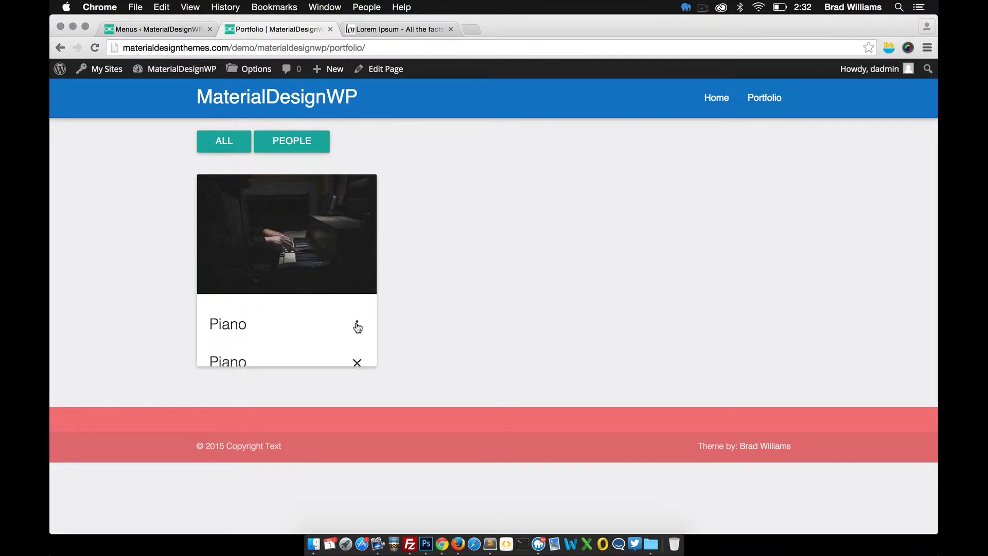
scroll(281, 273, down, 6)
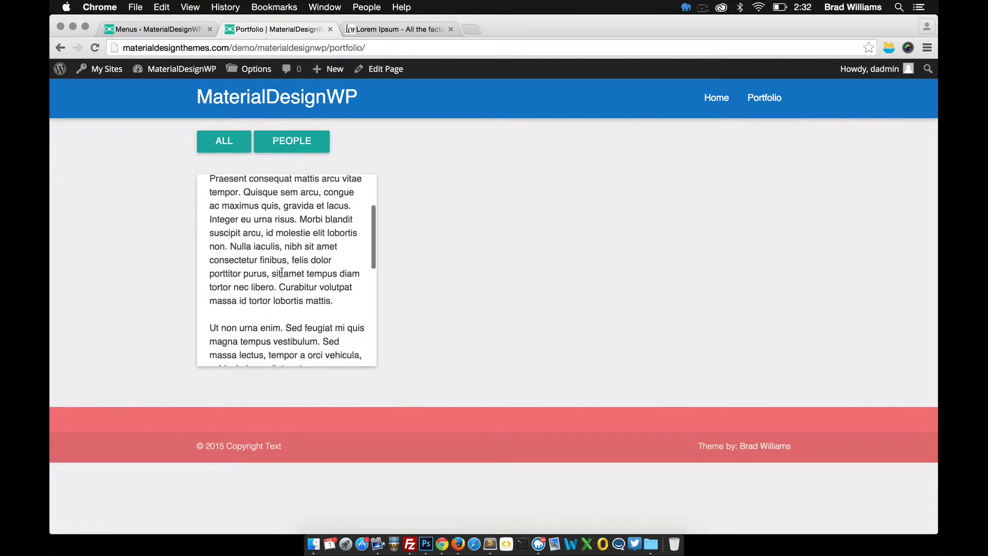
scroll(282, 273, down, 7)
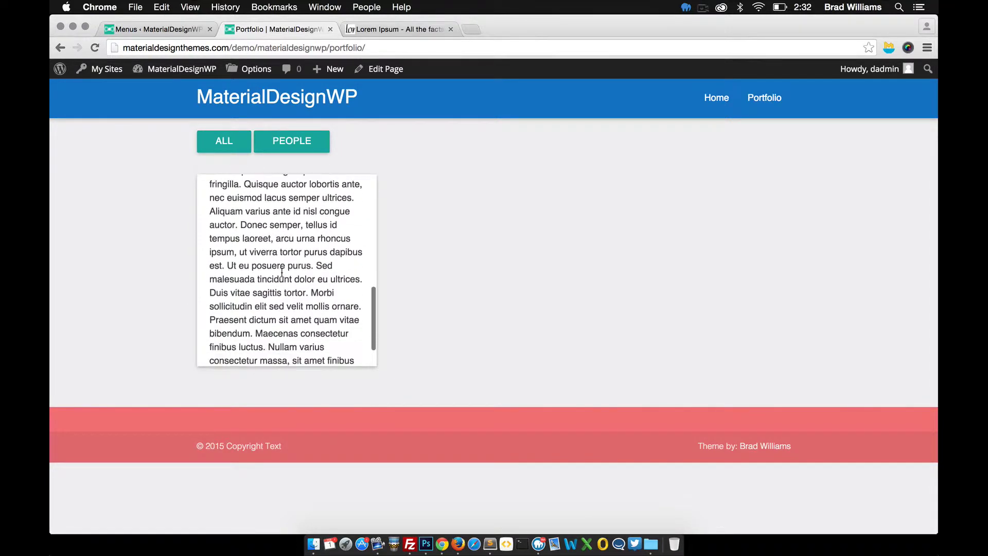
scroll(282, 272, up, 15)
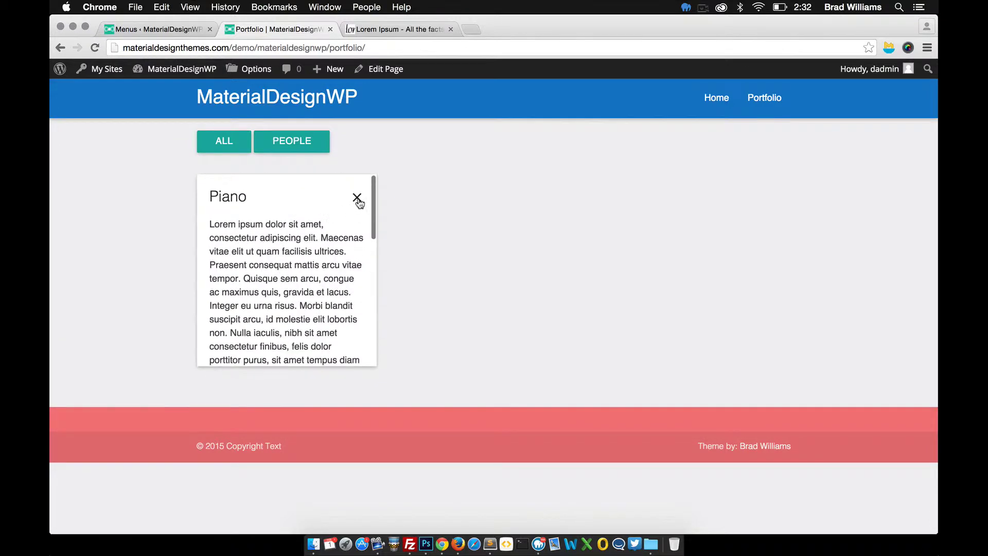
click(359, 200)
click(312, 237)
click(357, 200)
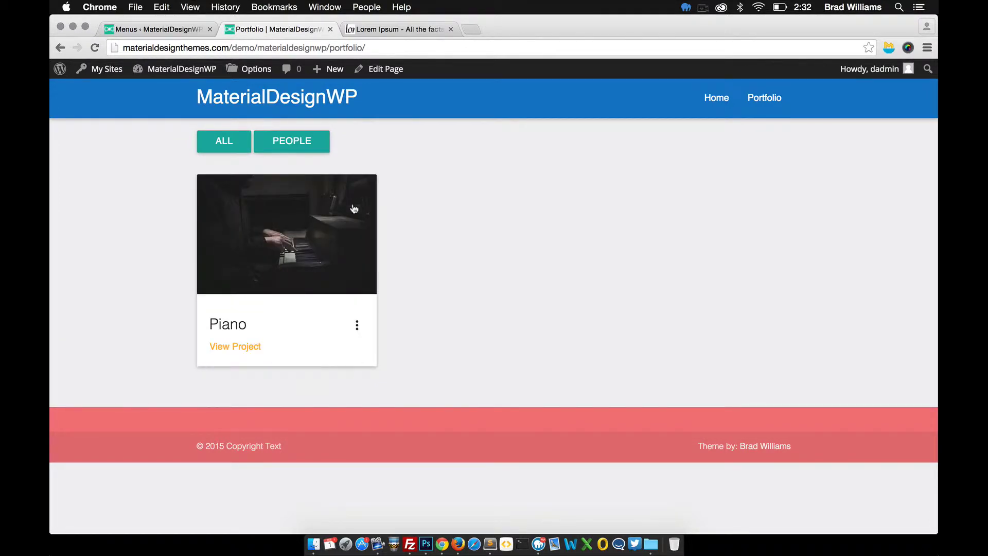
- Visit the Piano project page, return to check its card again, then go back to Menus
click(241, 350)
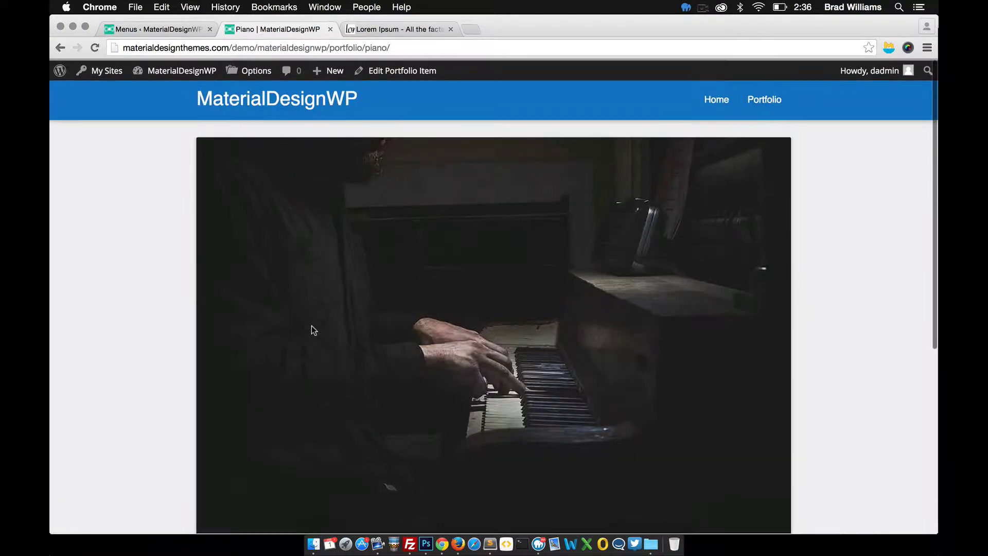
click(60, 48)
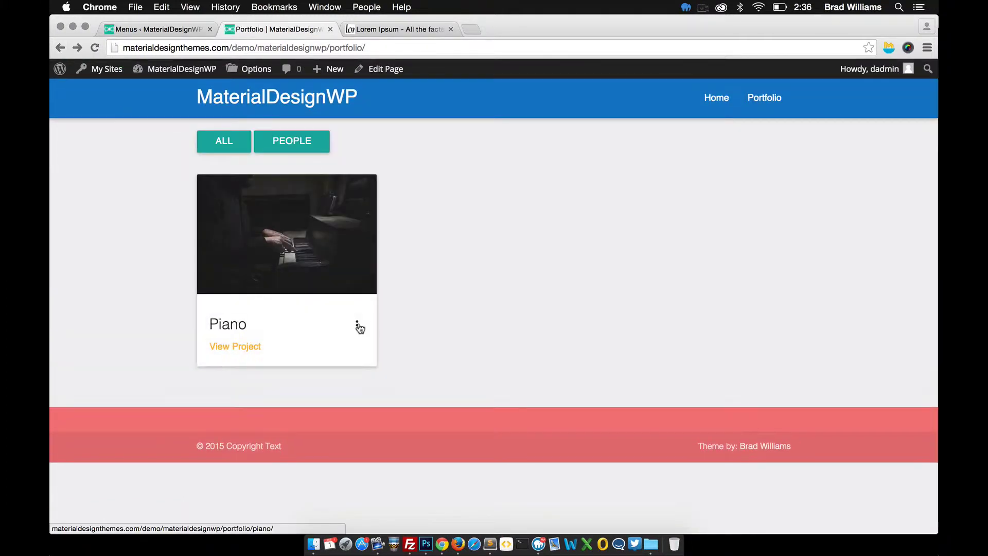
click(358, 326)
scroll(316, 252, down, 3)
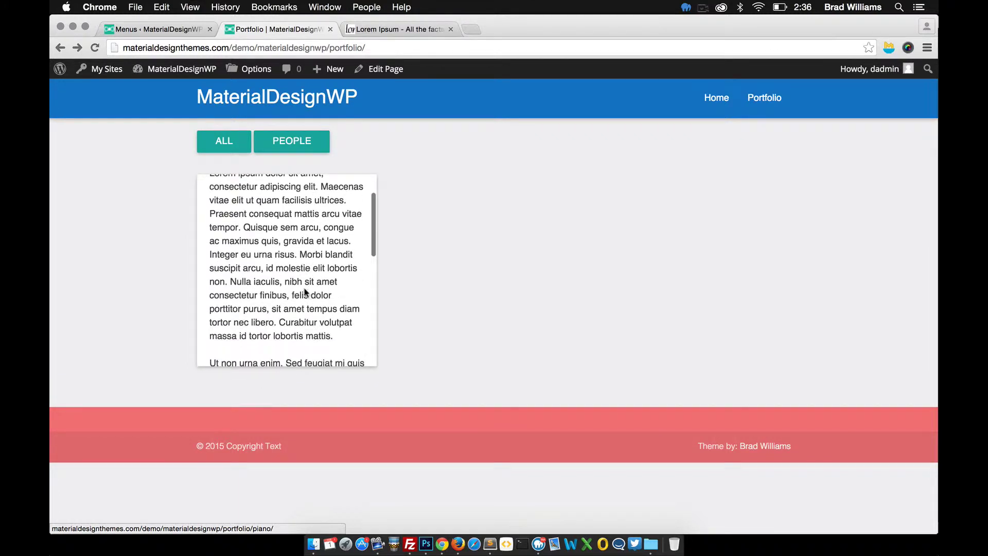
scroll(305, 293, up, 2)
click(357, 198)
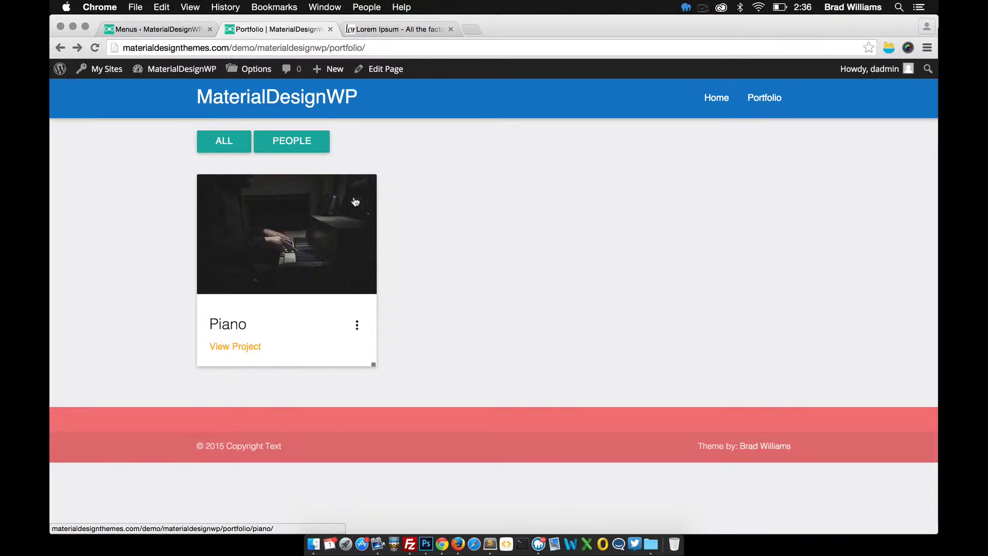
click(167, 29)
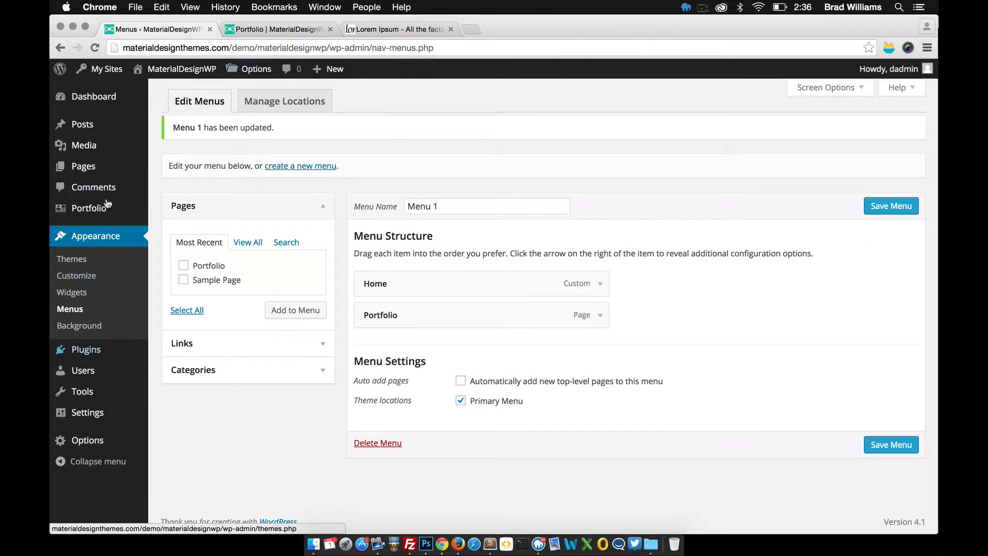
- Edit the Piano item, insert a More tag after 'gravida et lacus.', and update it
click(106, 214)
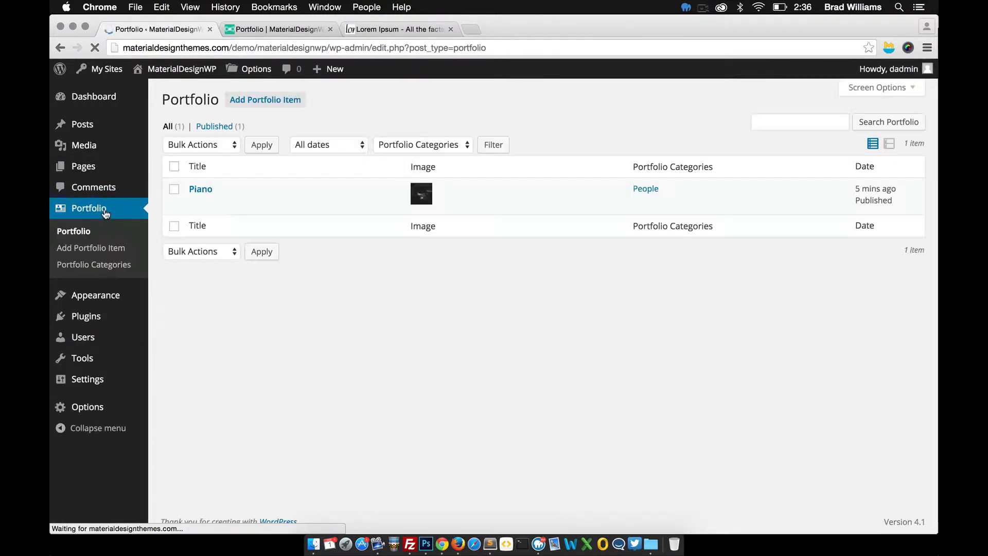
click(196, 203)
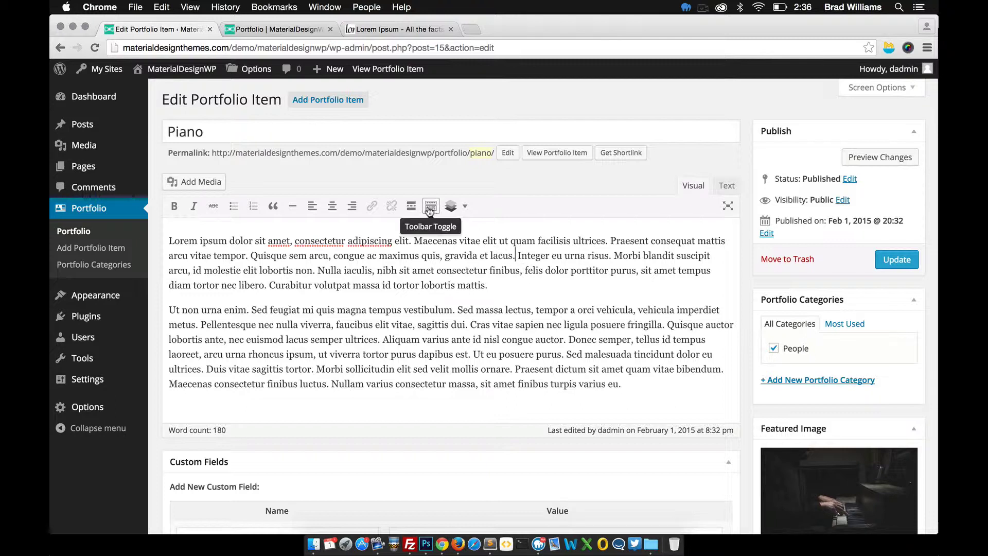
click(412, 206)
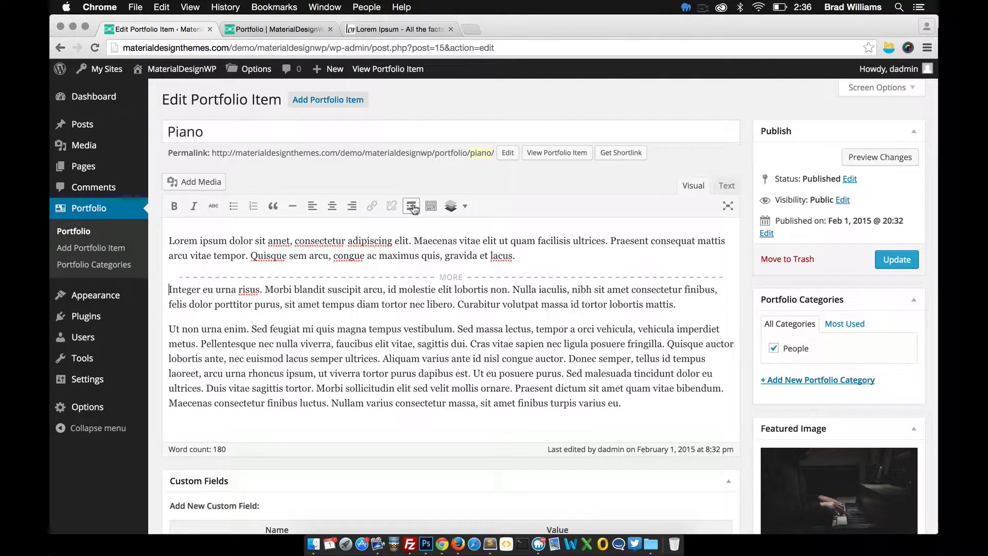
click(915, 261)
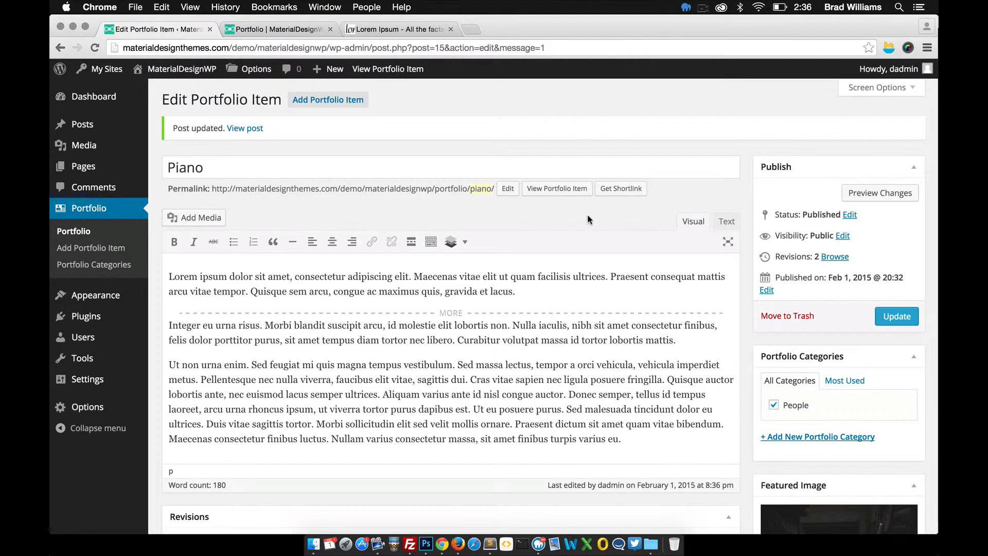
- Reload the live Portfolio page and view the Piano card's shortened description
click(289, 32)
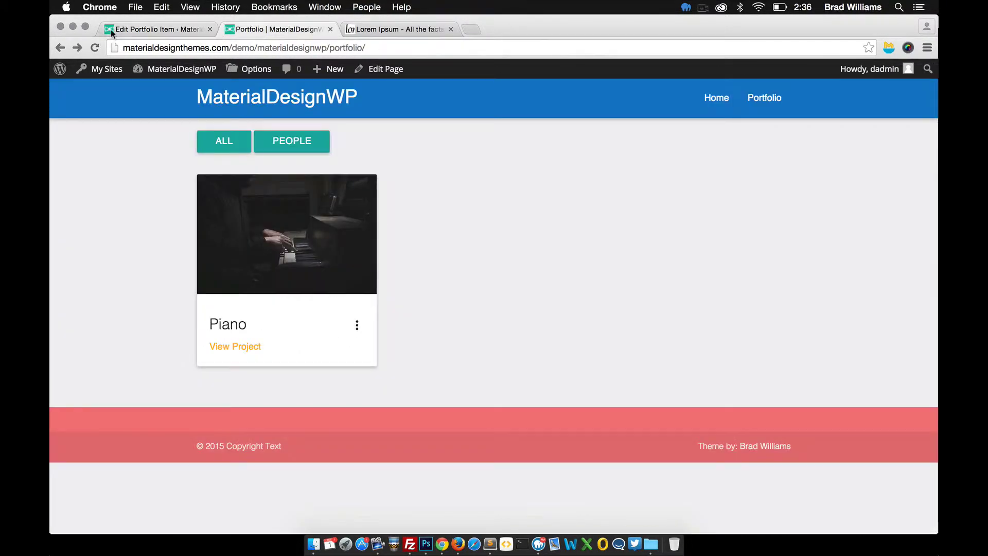
click(96, 46)
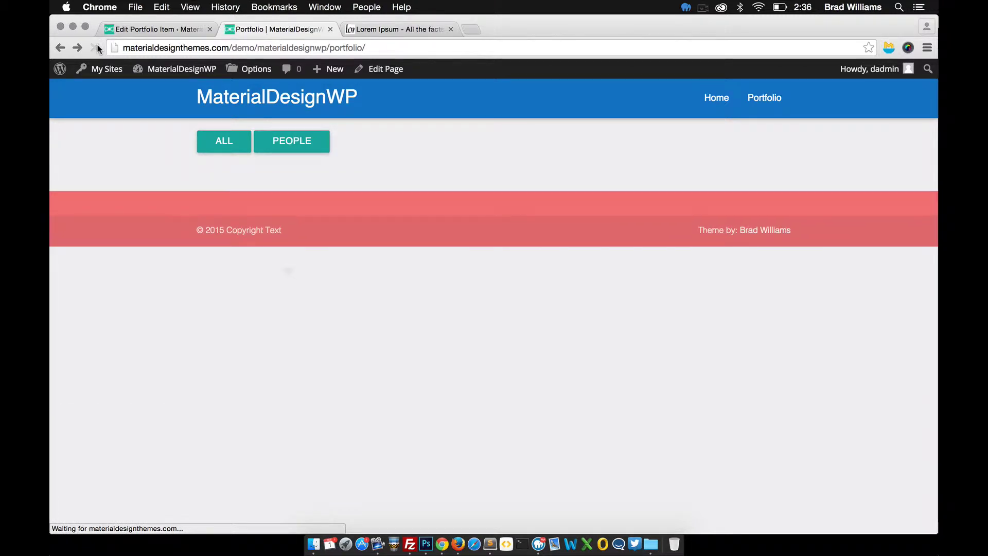
click(357, 327)
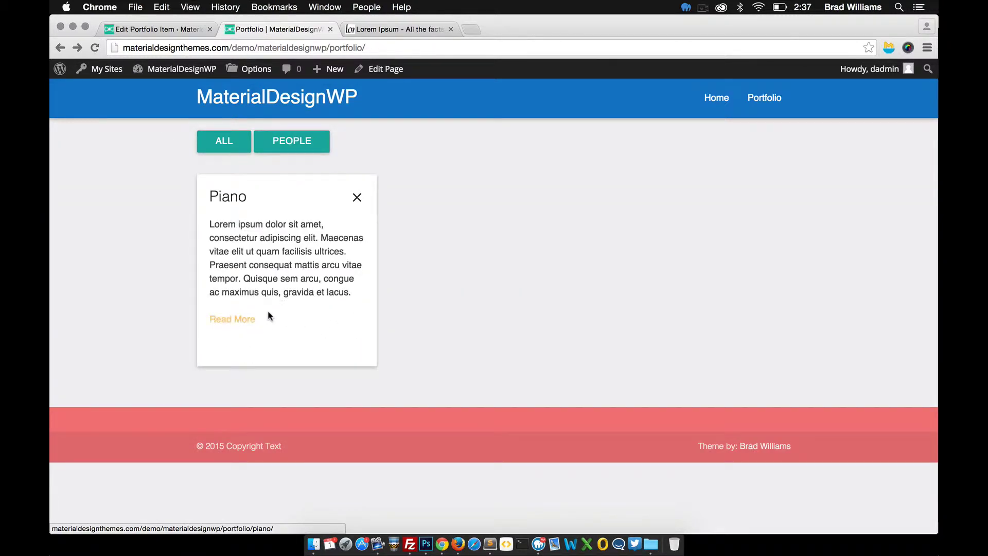
- View the full Piano project page, then return to the Portfolio page via the home page
click(243, 320)
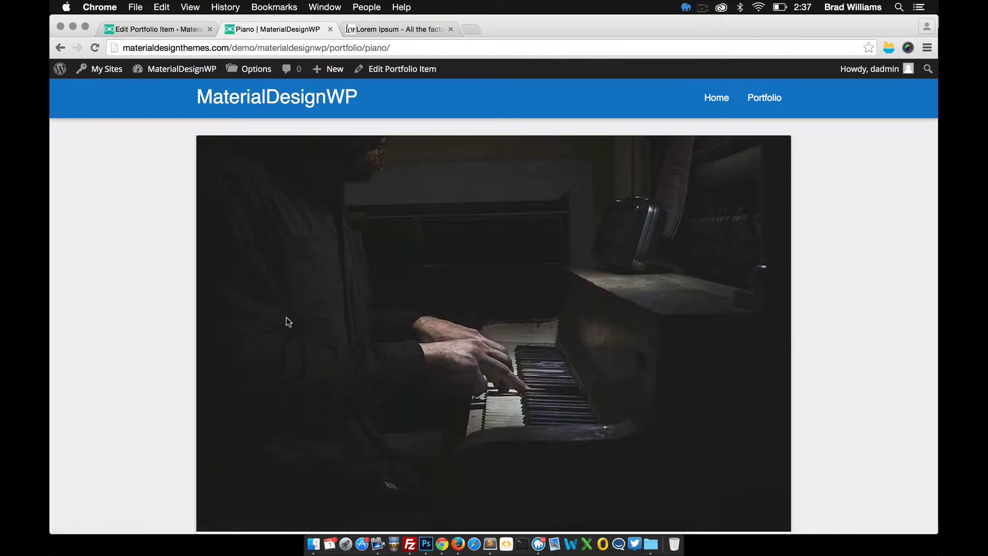
scroll(286, 317, down, 6)
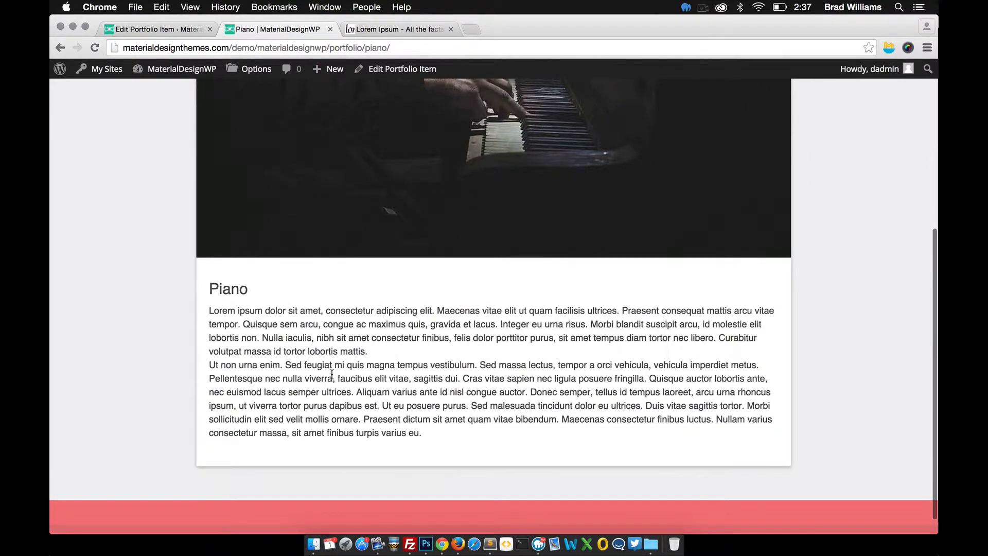
scroll(364, 369, up, 5)
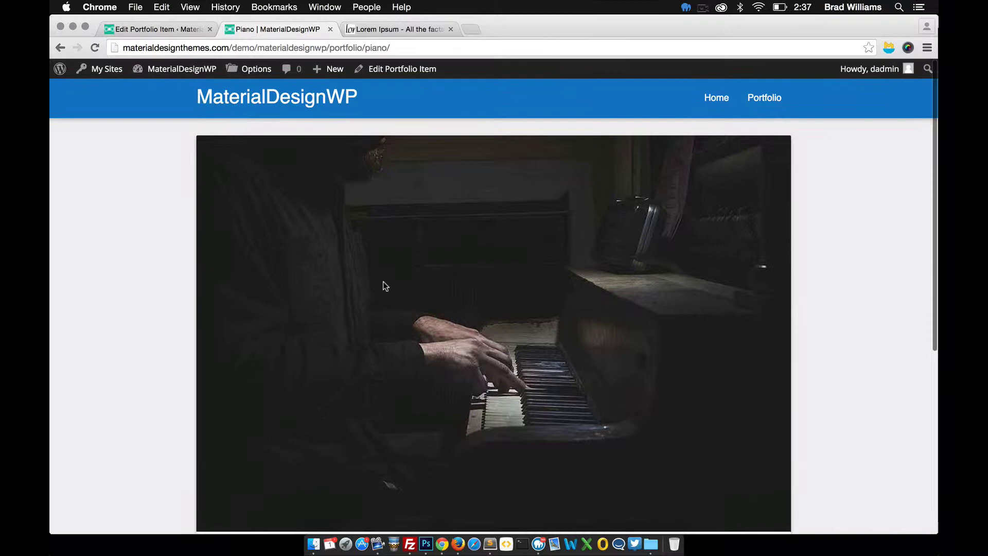
click(316, 98)
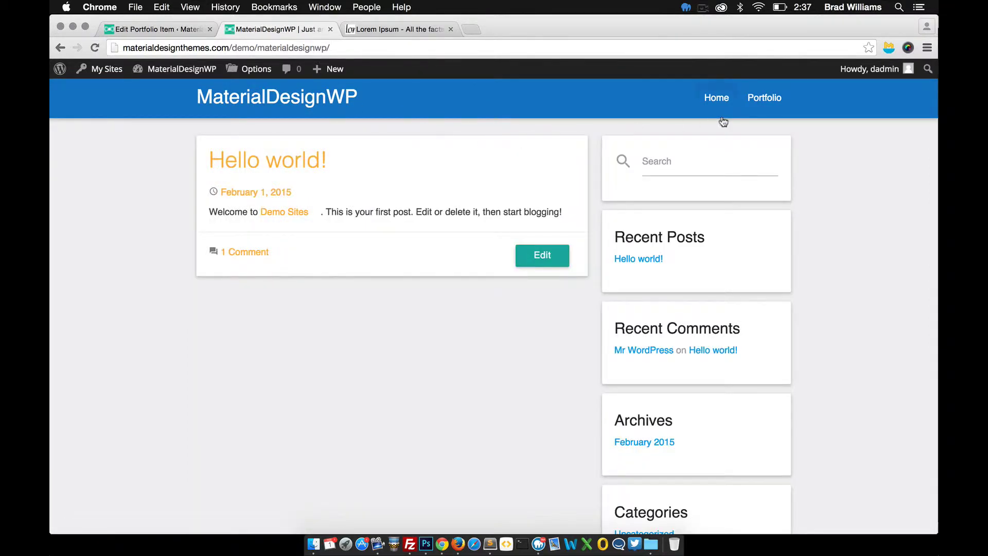
click(762, 99)
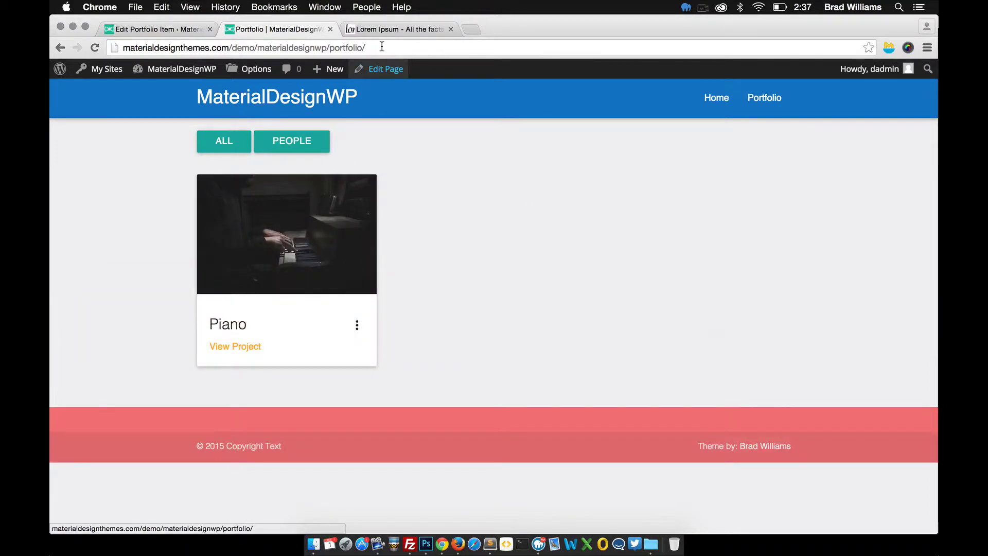
- Start a new portfolio item and set landscape-water-farm.jpg as its featured image
click(200, 30)
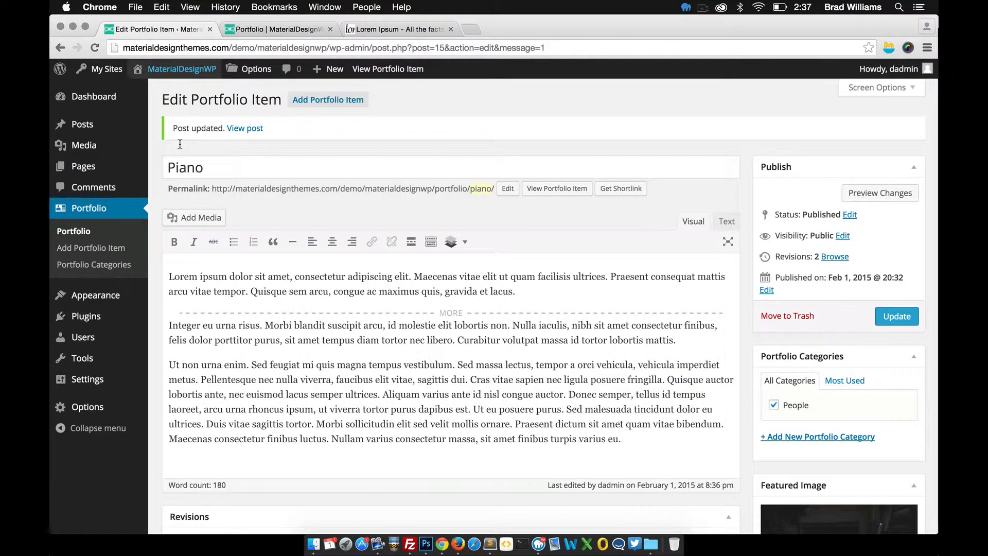
click(114, 252)
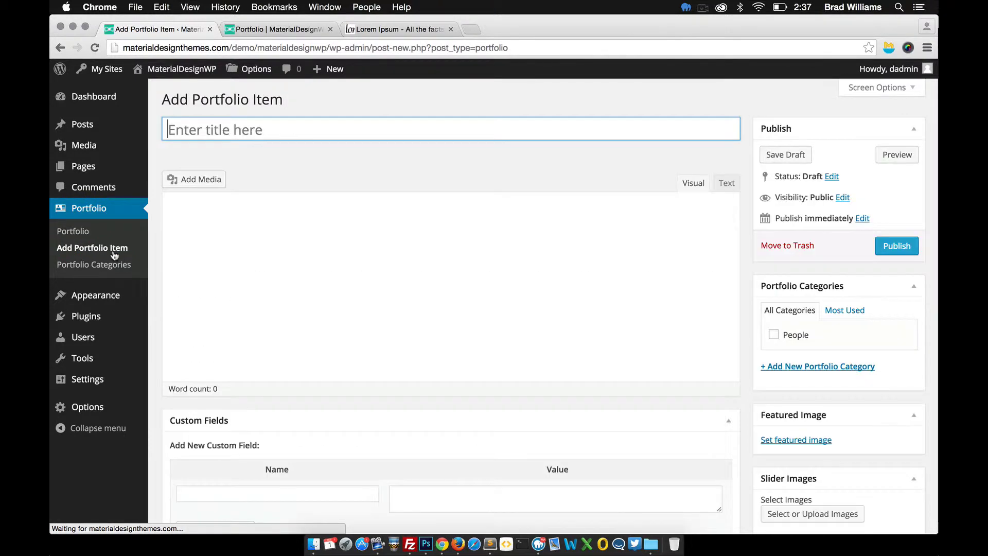
click(776, 441)
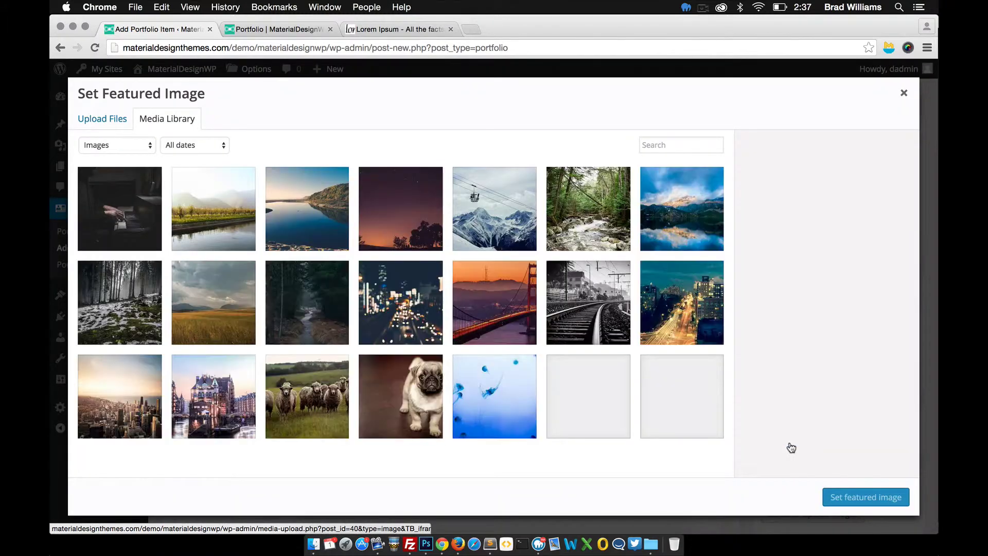
click(225, 224)
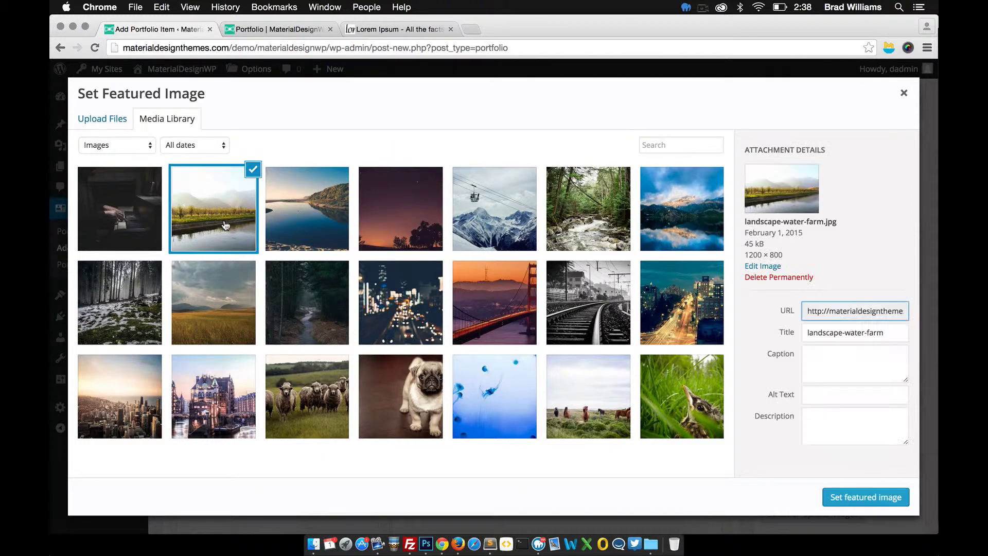
click(848, 497)
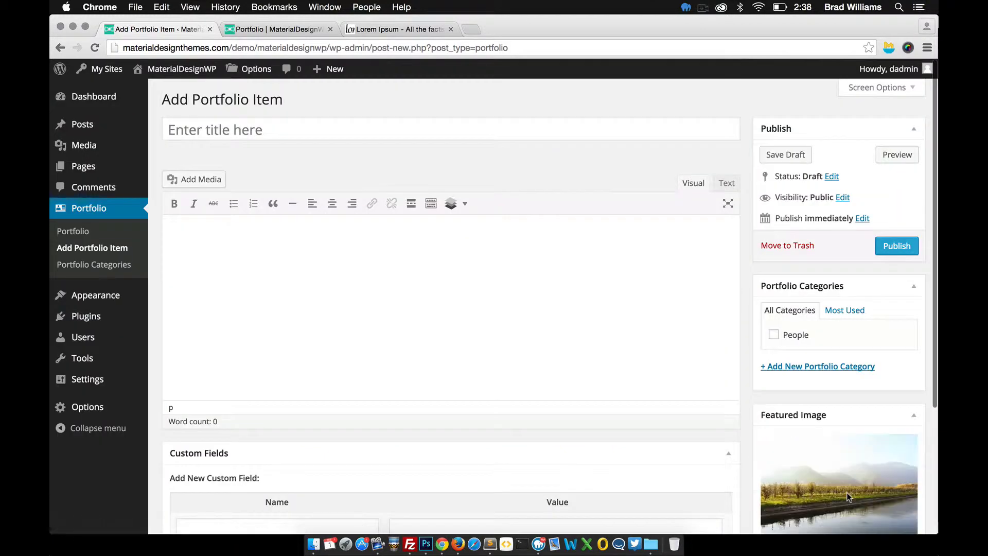
scroll(819, 456, down, 2)
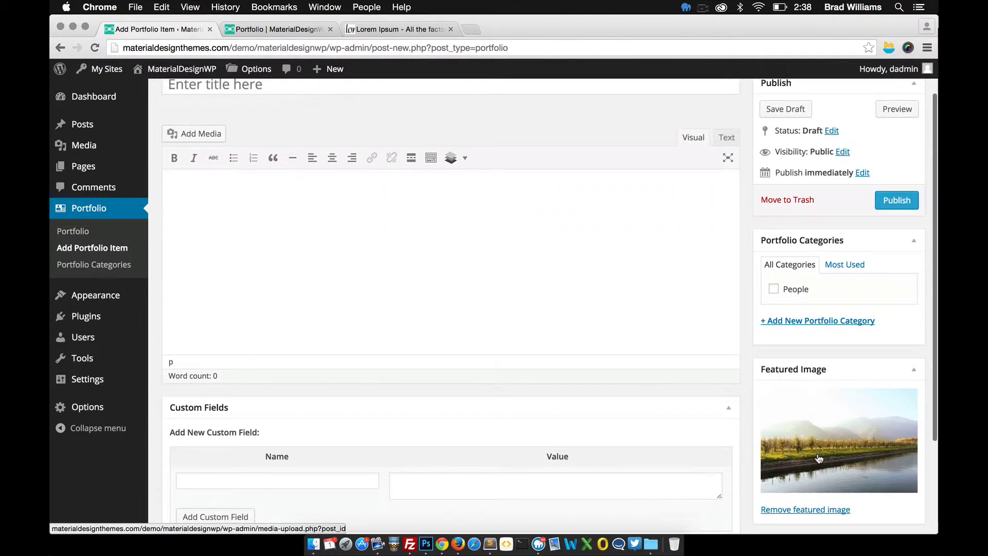
- Add and check a Water portfolio category, then paste two Lorem Ipsum paragraphs into the body
click(825, 320)
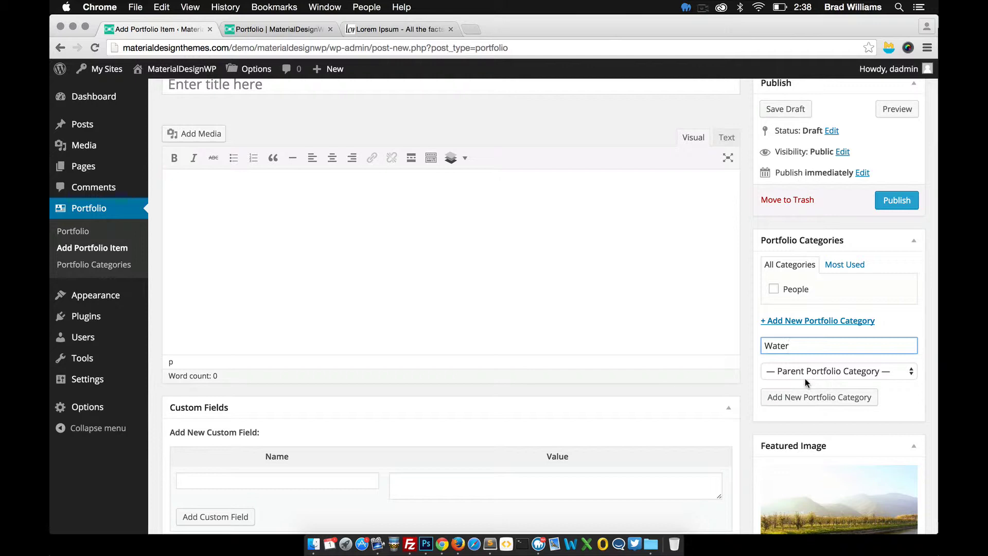
click(805, 393)
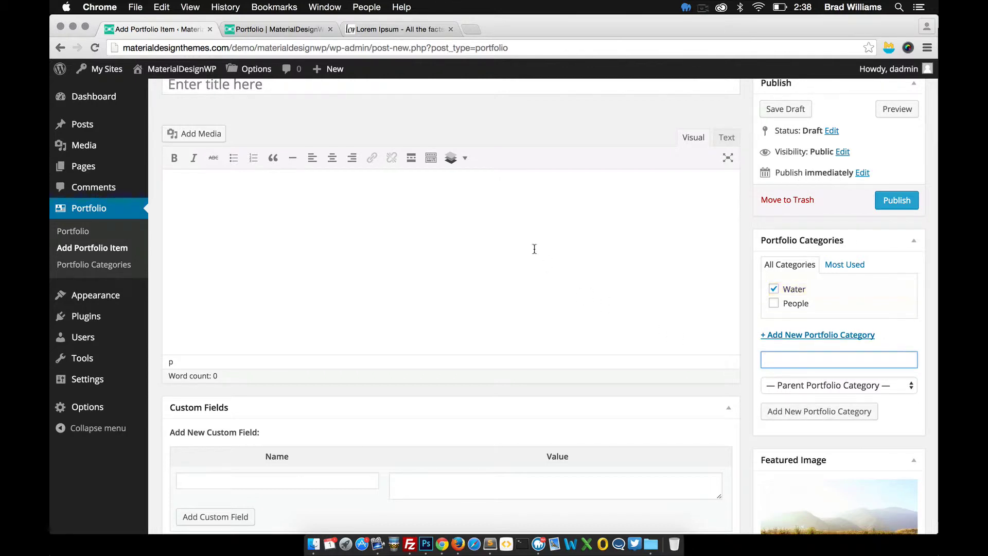
click(408, 29)
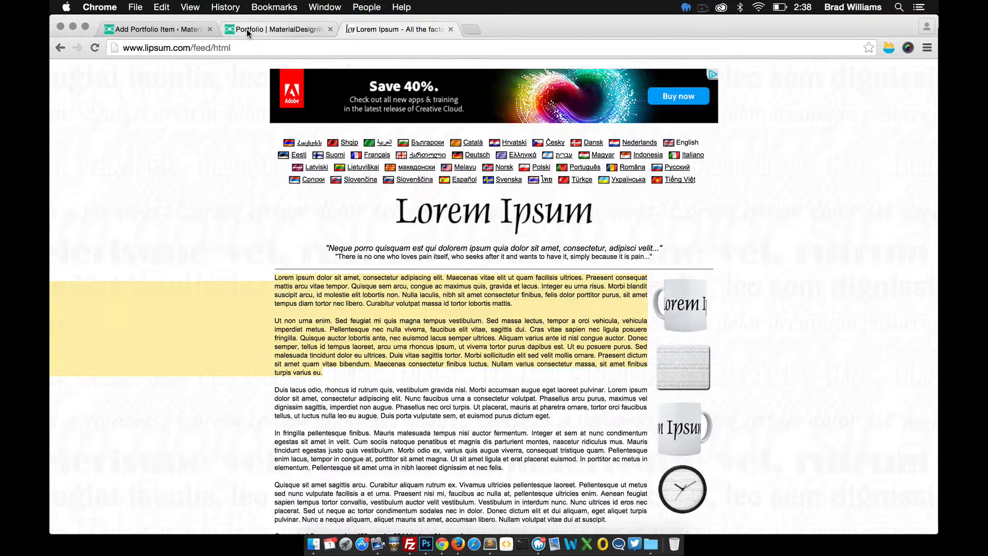
click(170, 28)
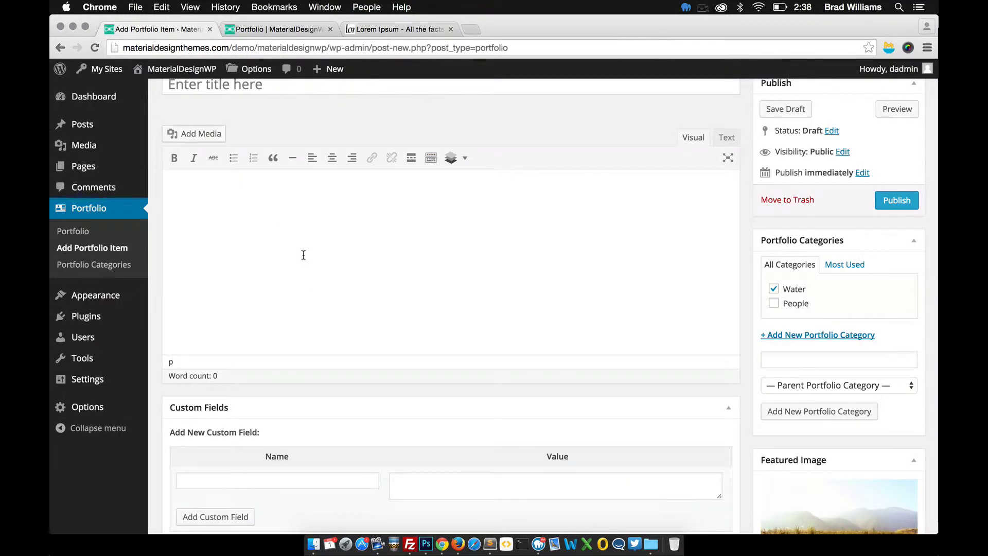
text(Lorem ipsum dolor sit amet, consectetur adipiscing elit. Maecenas vitae elit ut quam facilisis ultrices. Praesent consequat mattis arcu vitae tempor. Quisque sem arcu, congue ac maximus quis, gravida et lacus. Integer eu urna risus. Morbi blandit suscipit arcu, id molestie elit lobortis non. Nulla iaculis, nibh sit amet consectetur finibus, felis dolor porttitor purus, sit amet tempus diam tortor nec libero. Curabitur volutpat massa id tortor lobortis mattis.  Ut non urna enim. Sed feugiat mi quis magna tempus vestibulum. Sed massa lectus, tempor a orci vehicula, vehicula imperdiet metus. Pellentesque nec nulla viverra, faucibus elit vitae, sagittis dui. Cras vitae sapien nec ligula posuere fringilla. Quisque auctor lobortis ante, nec euismod lacus semper ultrices. Aliquam varius ante id nisl congue auctor. Donec semper, tellus id tempus laoreet, arcu urna rhoncus ipsum, ut viverra tortor purus dapibus est. Ut eu posuere purus. Sed malesuada tincidunt dolor eu ultrices. Duis vitae sagittis tortor. Morbi sollicitudin elit sed velit mollis ornare. Praesent dictum sit amet quam vitae bibendum. Maecenas consectetur finibus luctus. Nullam varius consectetur massa, sit amet finibus turpis varius eu.)
scroll(833, 376, down, 3)
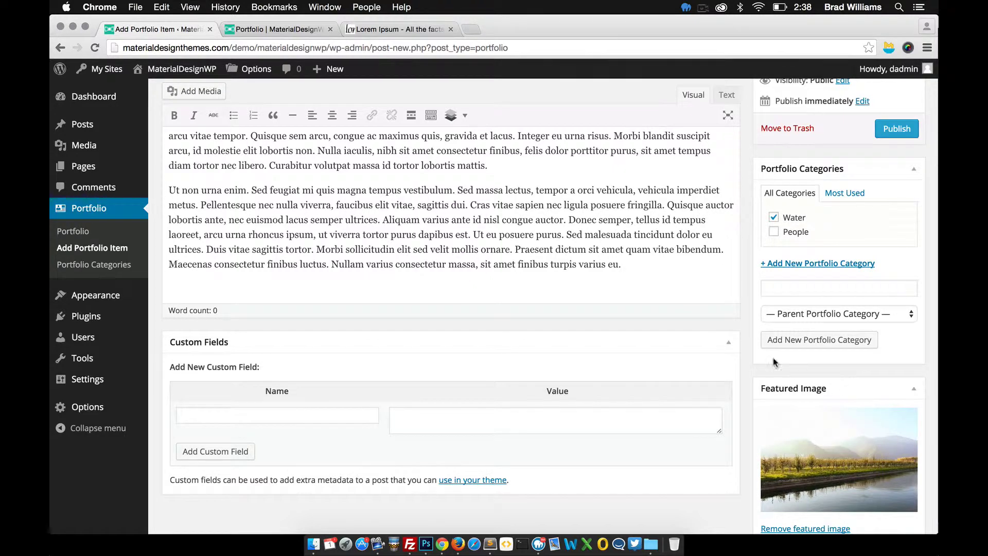
scroll(552, 257, up, 3)
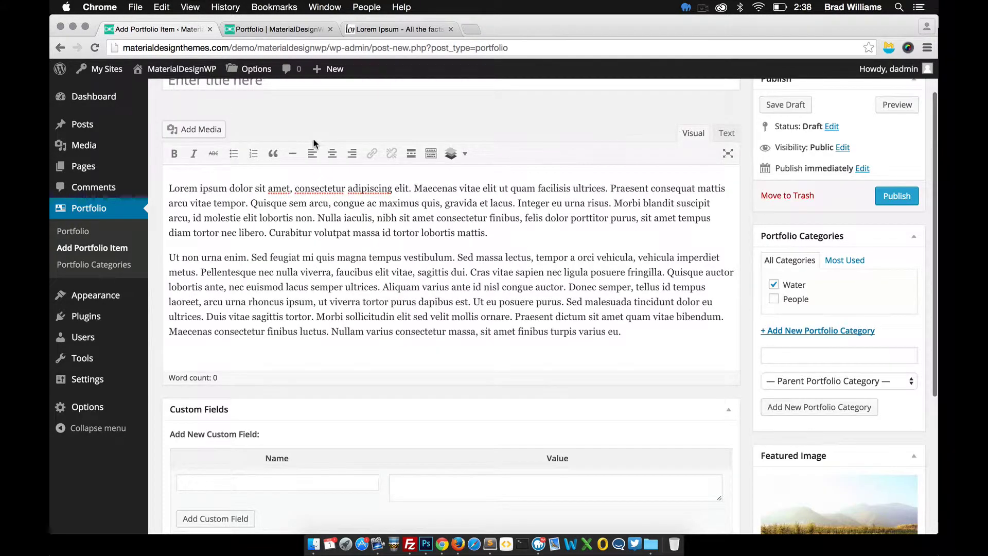
scroll(315, 145, up, 2)
- Enter 'Mountain Water' as the portfolio item's title
click(271, 131)
text(M)
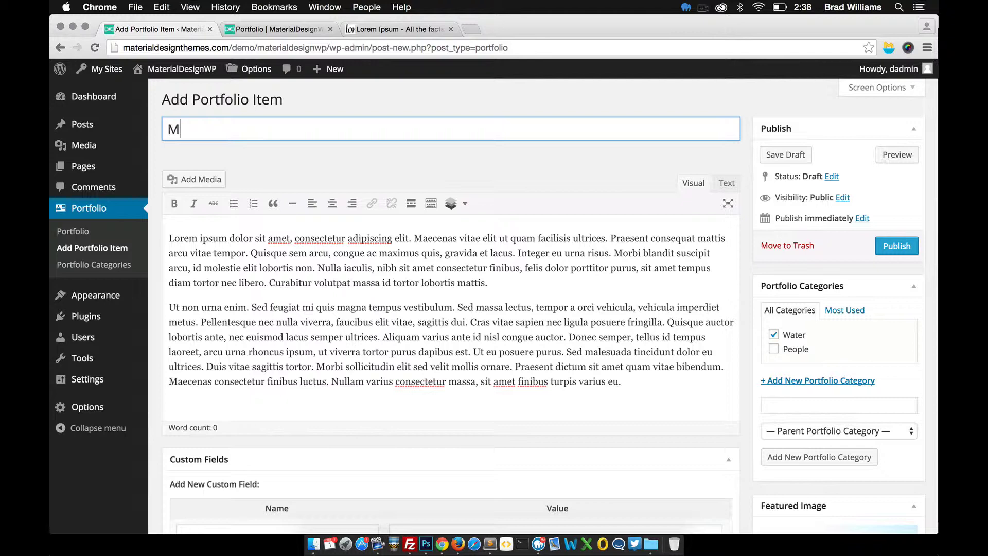
text(ountain)
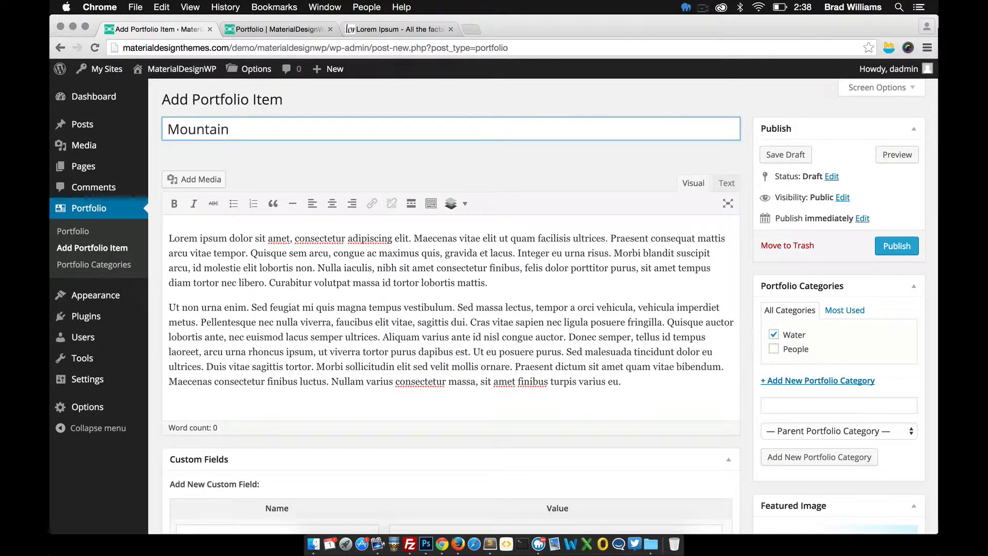
text( Water)
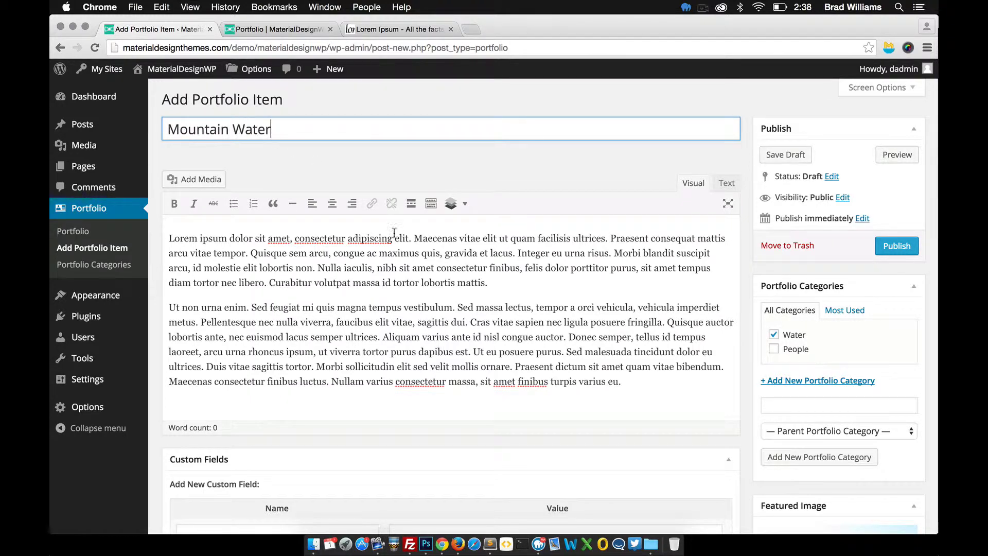
scroll(426, 256, down, 5)
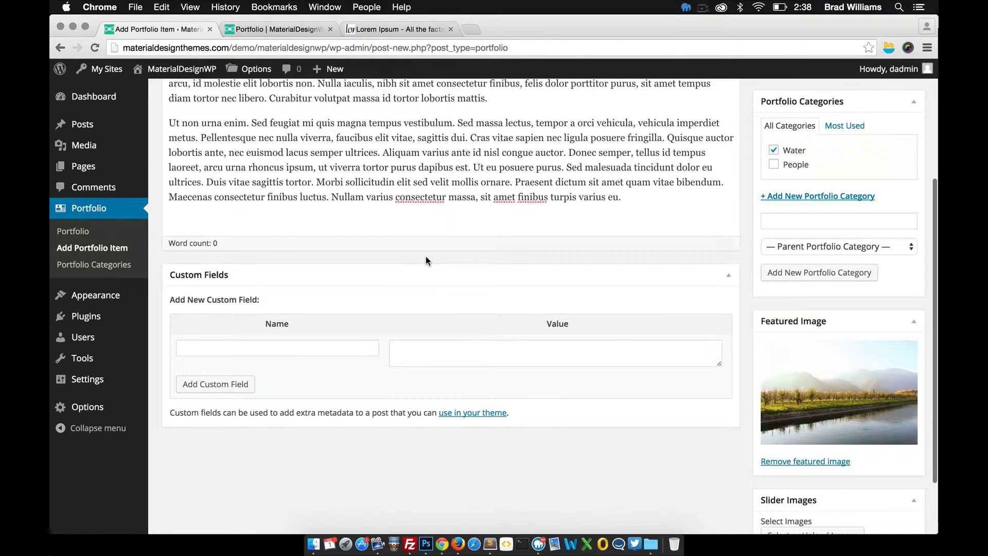
scroll(425, 256, down, 2)
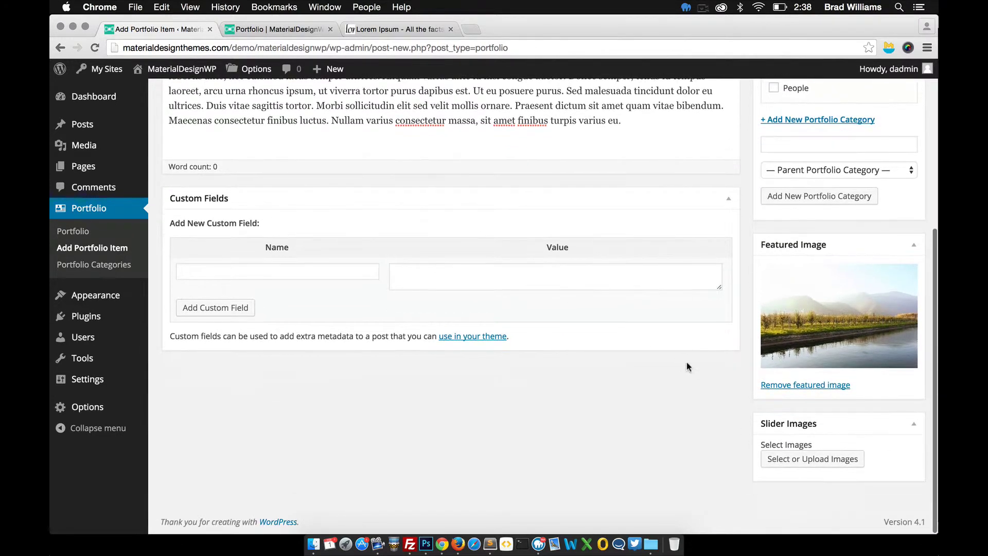
- Add the Golden Gate bridge, mountain lake and water beach photos as the Slider Images
click(804, 463)
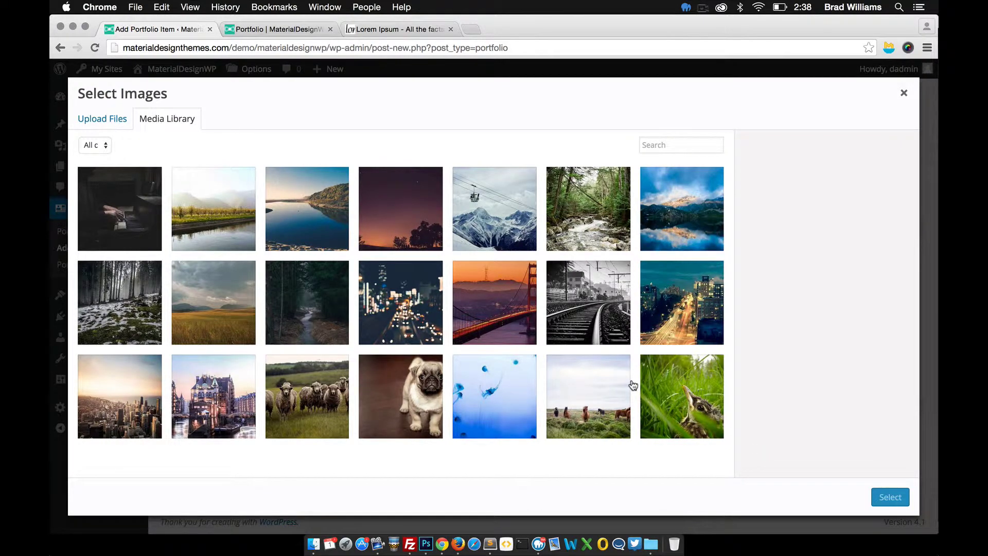
click(510, 320)
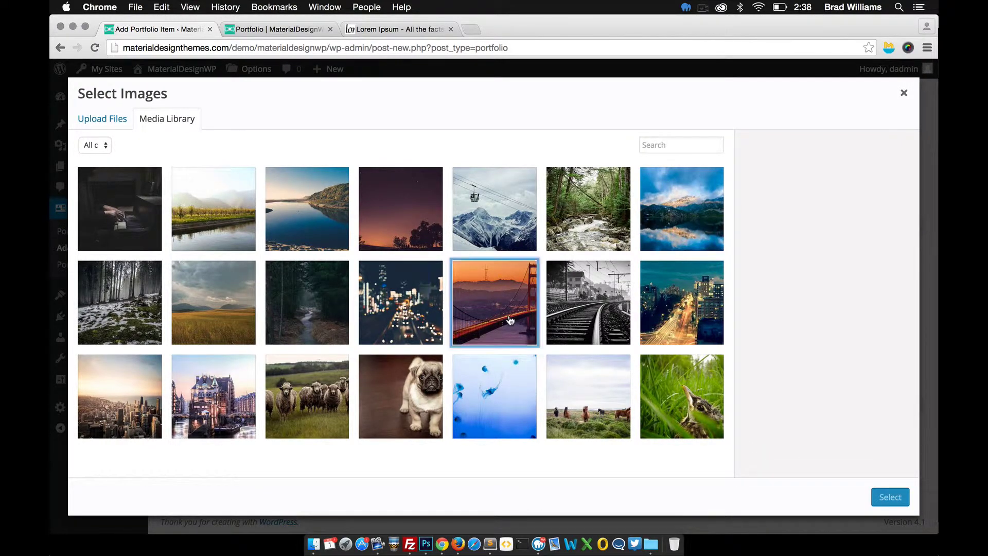
click(664, 222)
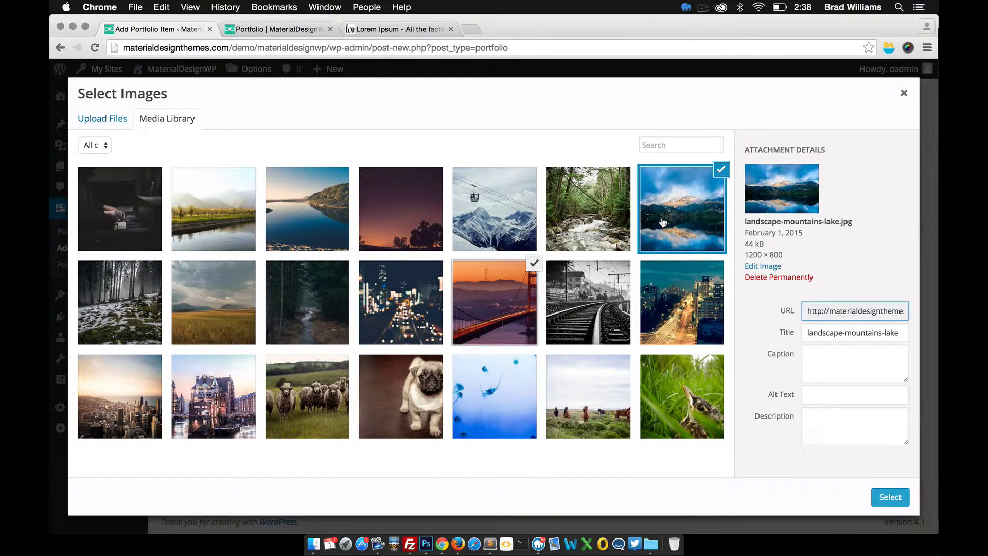
click(317, 215)
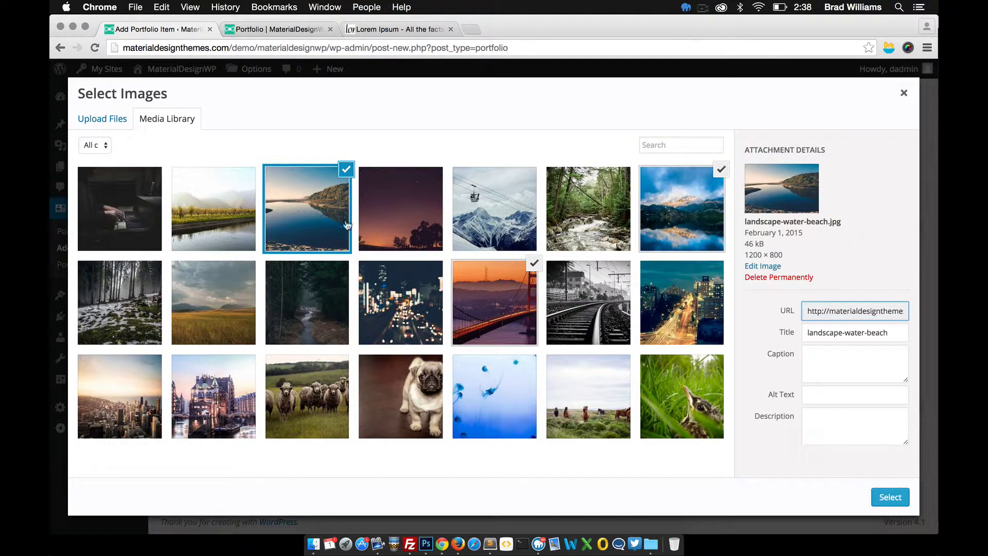
click(891, 498)
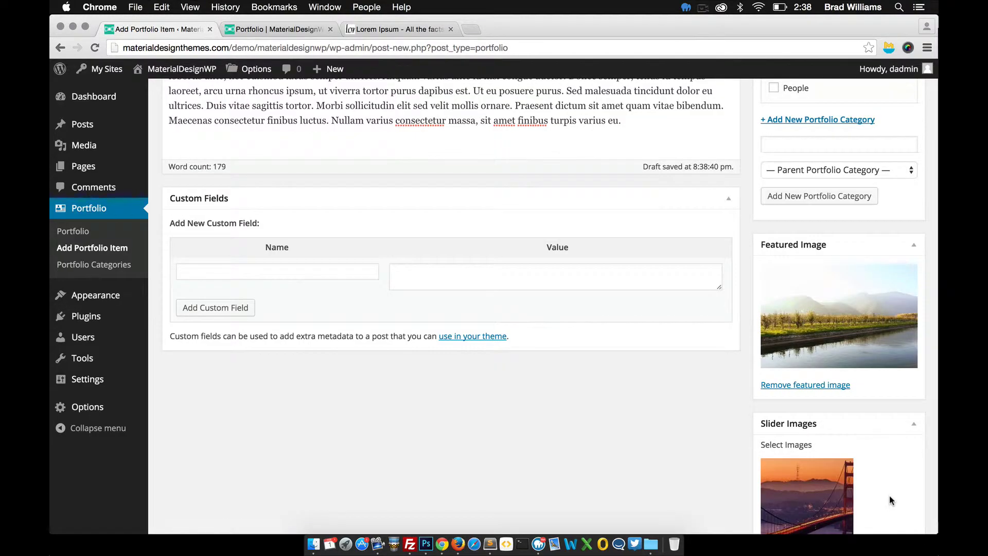
scroll(750, 444, down, 5)
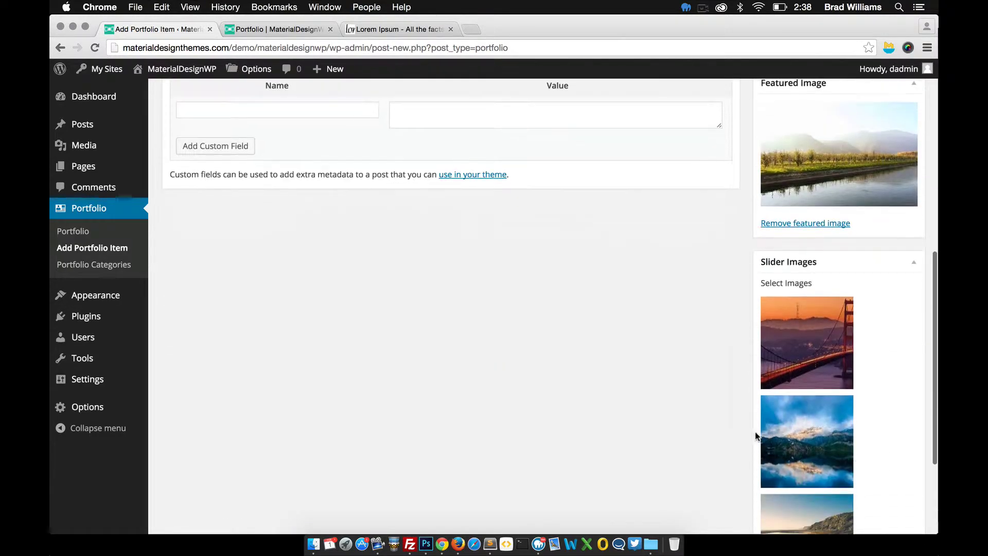
scroll(788, 479, down, 2)
scroll(787, 481, up, 5)
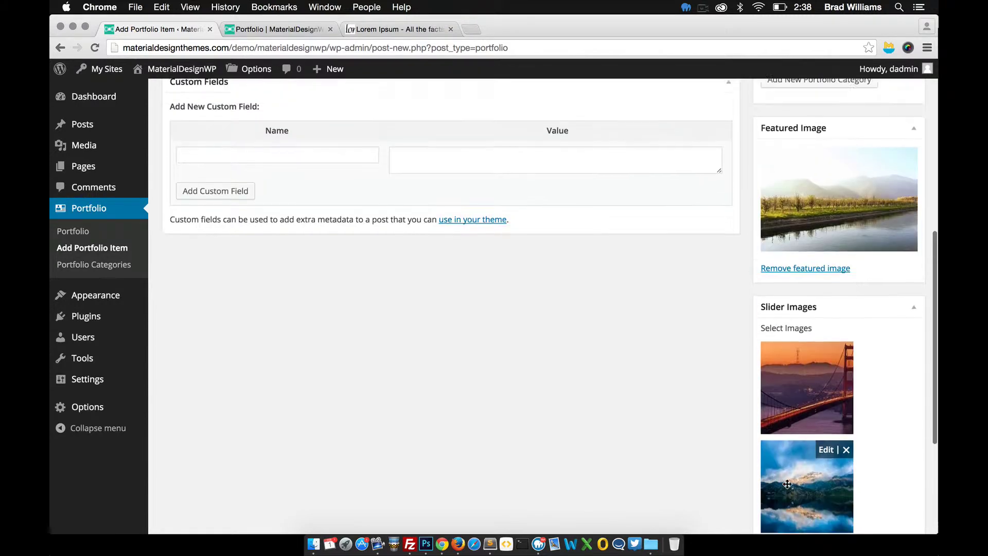
scroll(787, 484, up, 10)
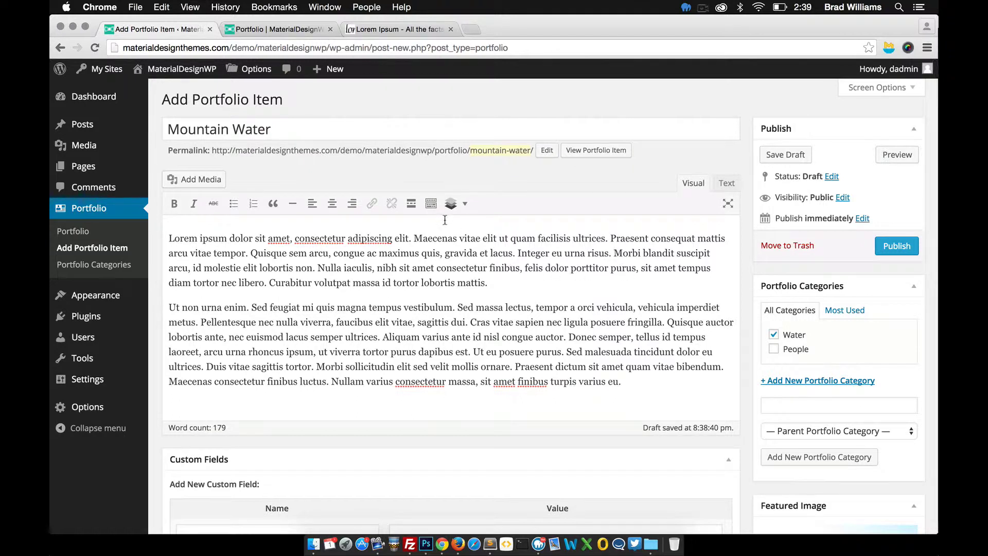
- Insert a Read More break before 'Morbi blandit' and publish Mountain Water
click(416, 206)
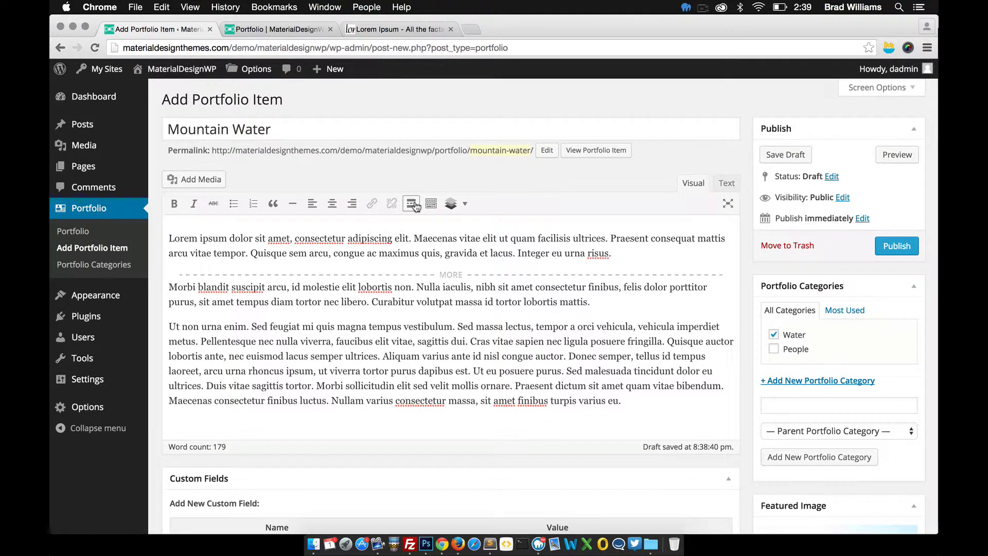
click(884, 246)
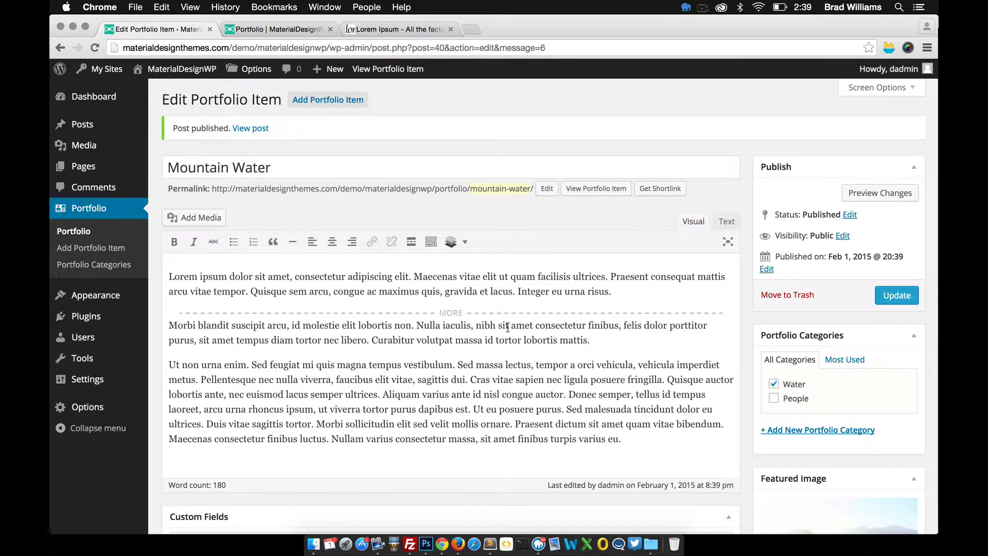
- Reload the live Portfolio, test the WATER, PEOPLE and ALL filters, and toggle Mountain Water's description
click(286, 30)
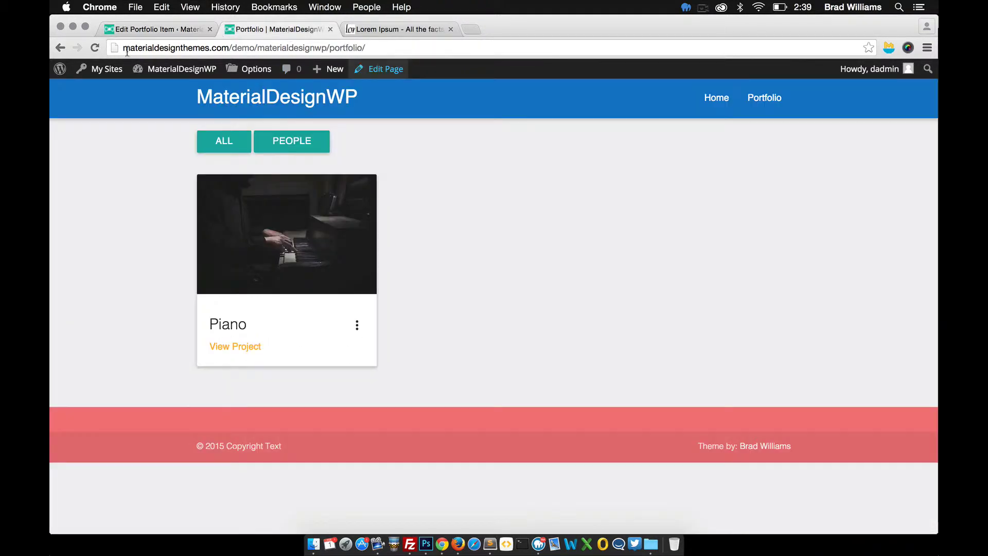
click(95, 47)
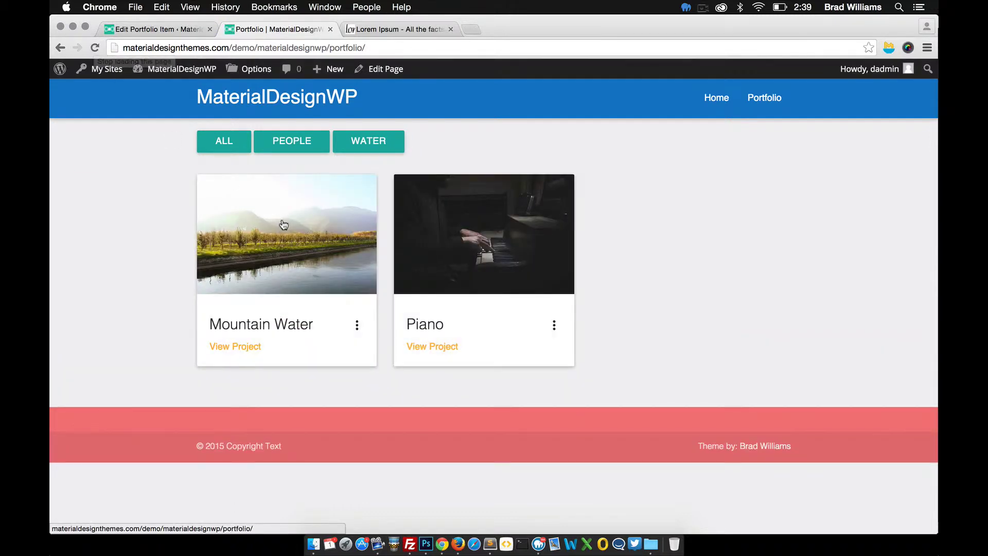
click(355, 148)
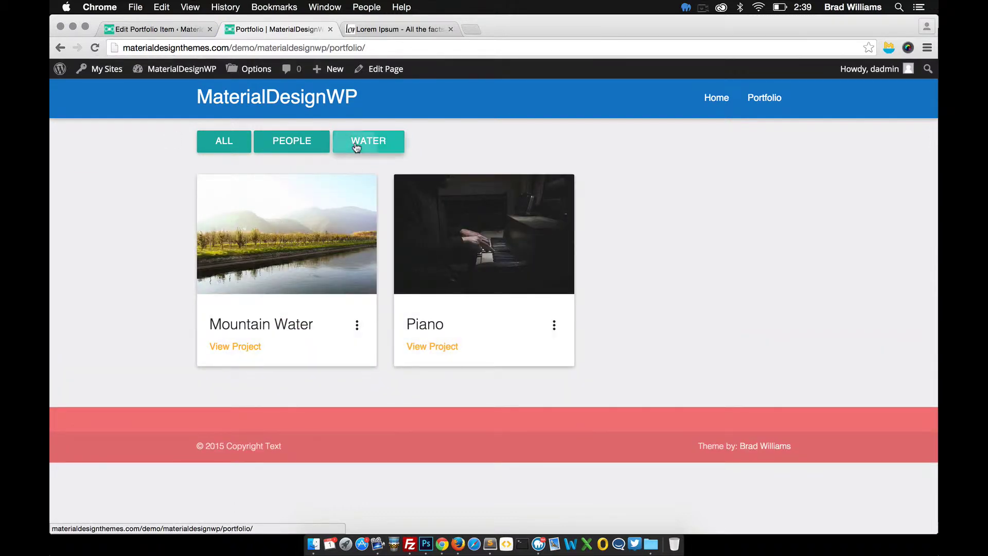
click(301, 144)
click(234, 145)
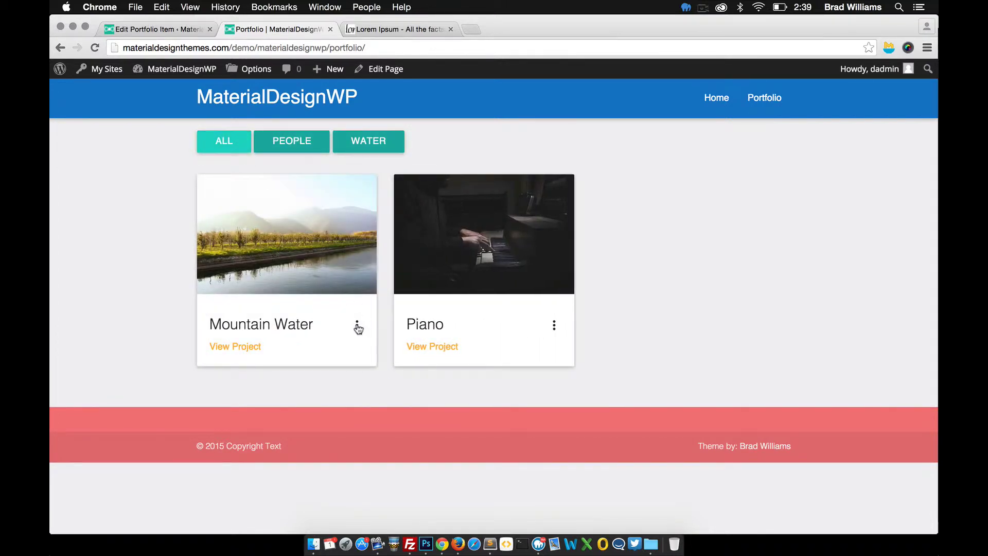
click(357, 326)
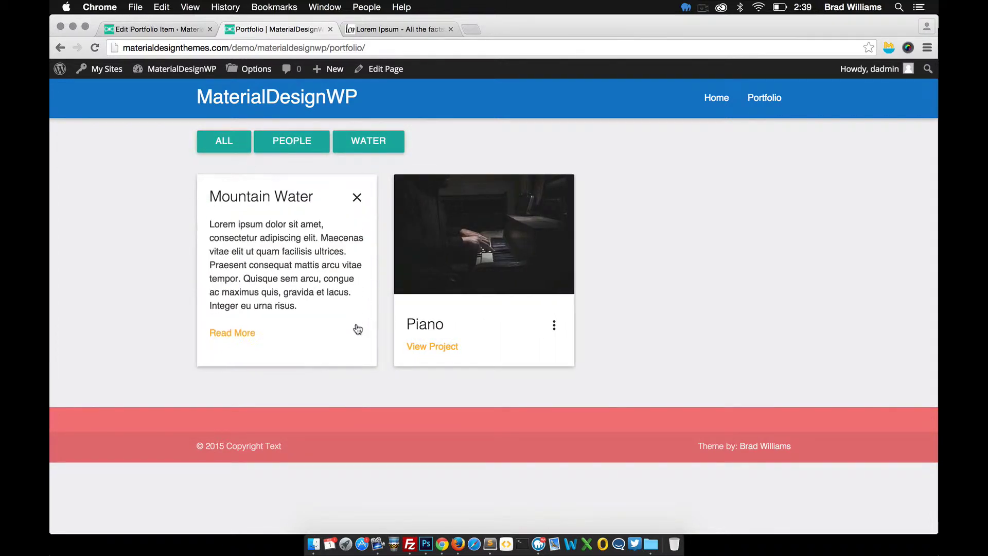
click(357, 198)
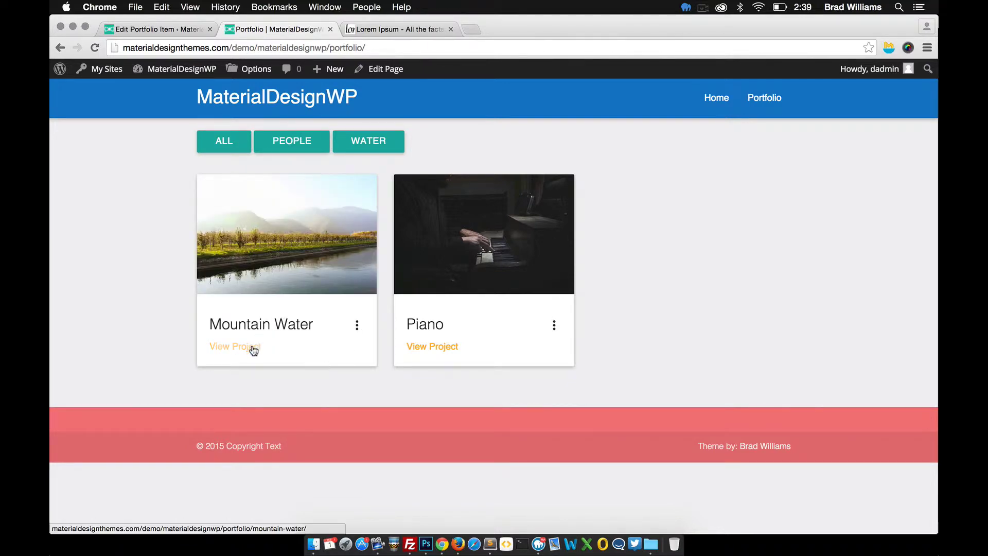
- Open the Mountain Water project page, step through its three slider photos, then return to Portfolio
click(253, 349)
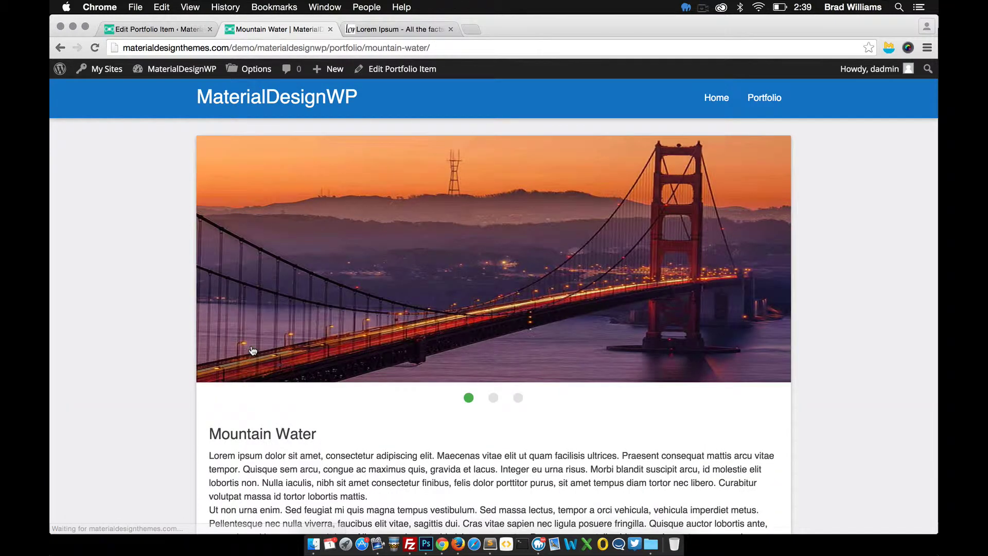
click(492, 399)
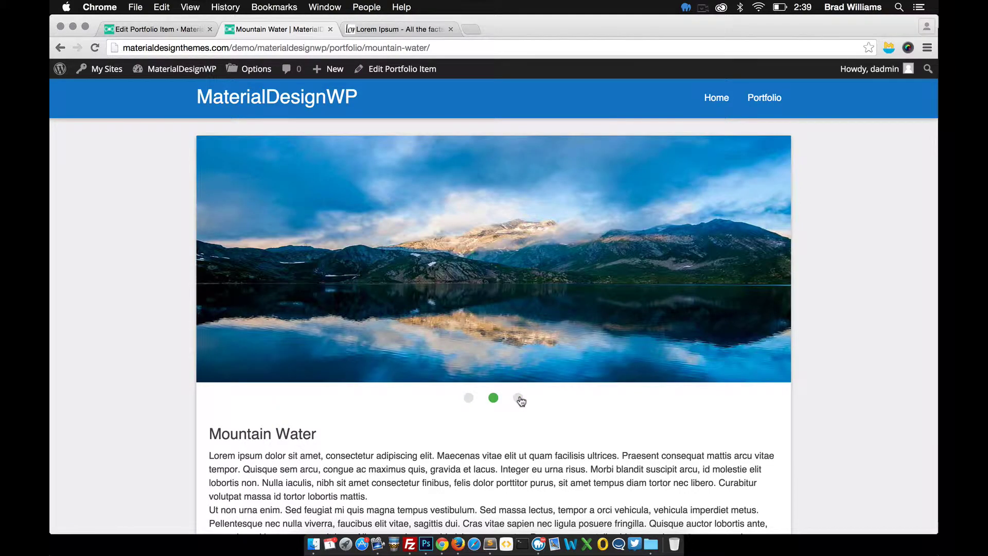
click(519, 399)
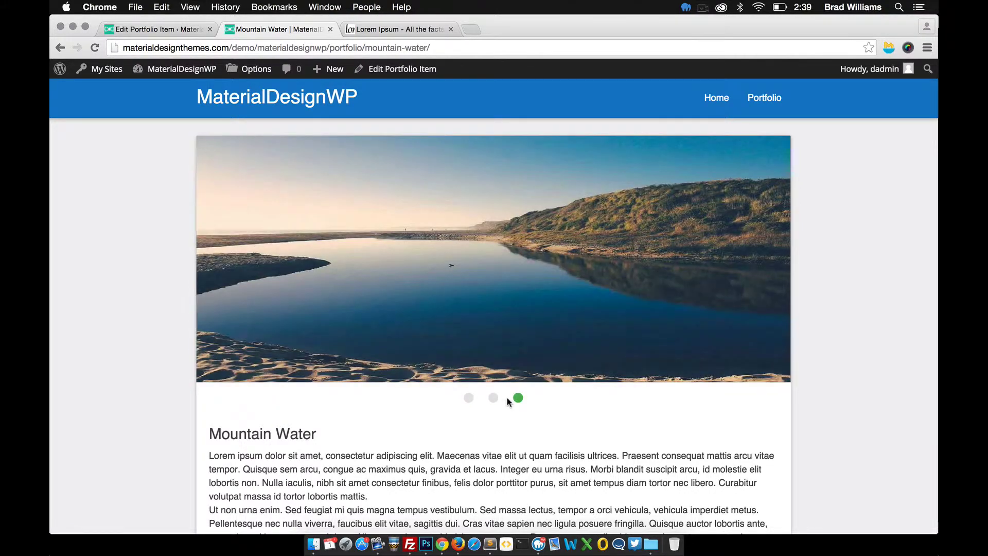
click(493, 399)
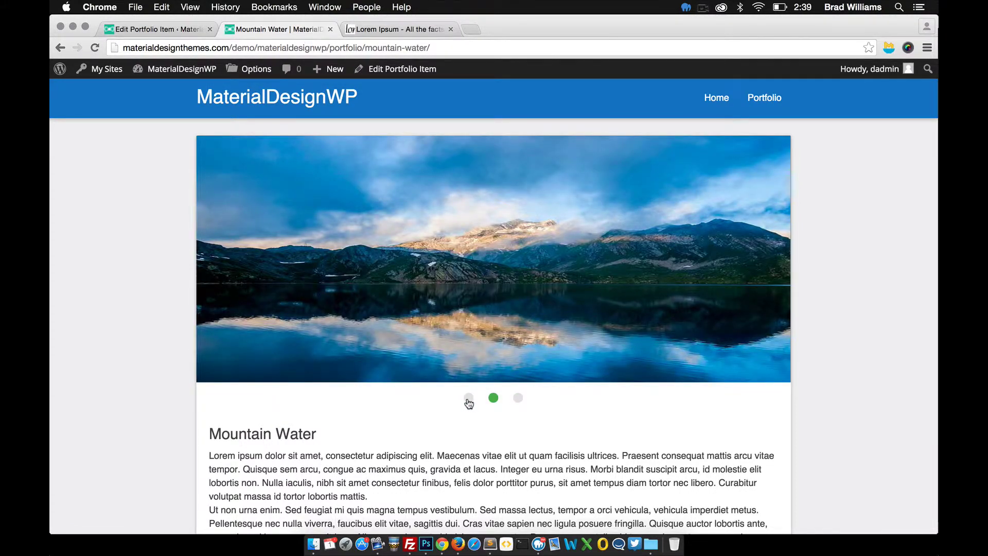
click(468, 400)
scroll(445, 419, down, 5)
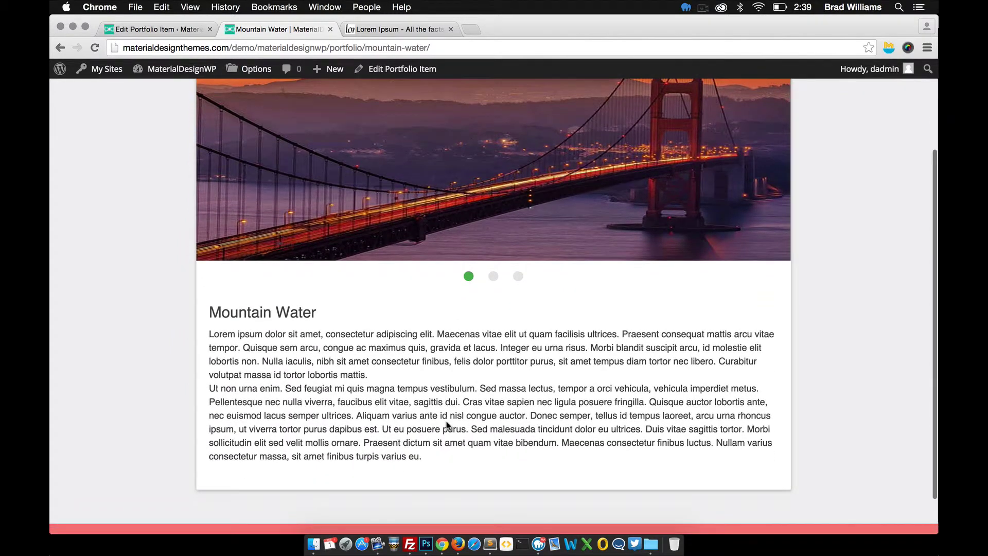
scroll(446, 424, up, 5)
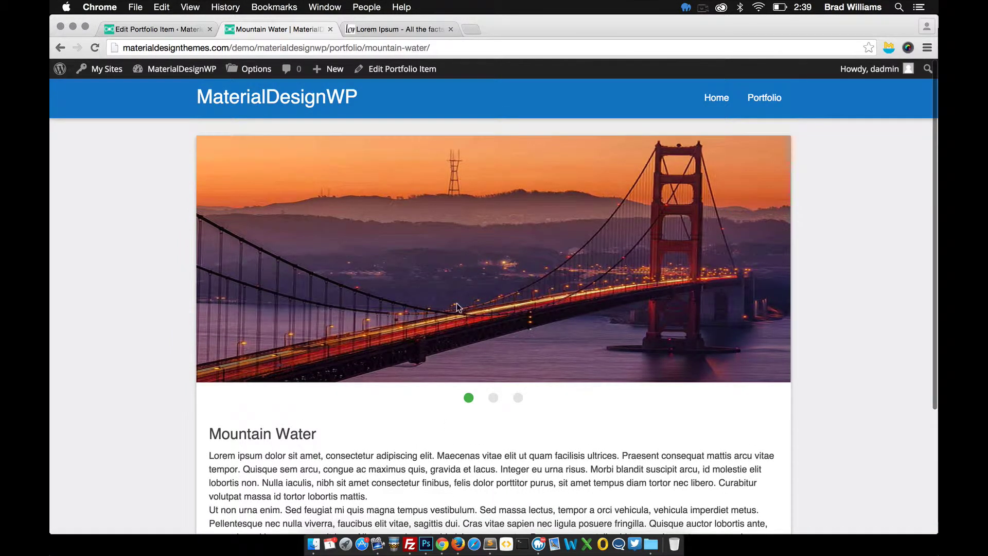
click(759, 99)
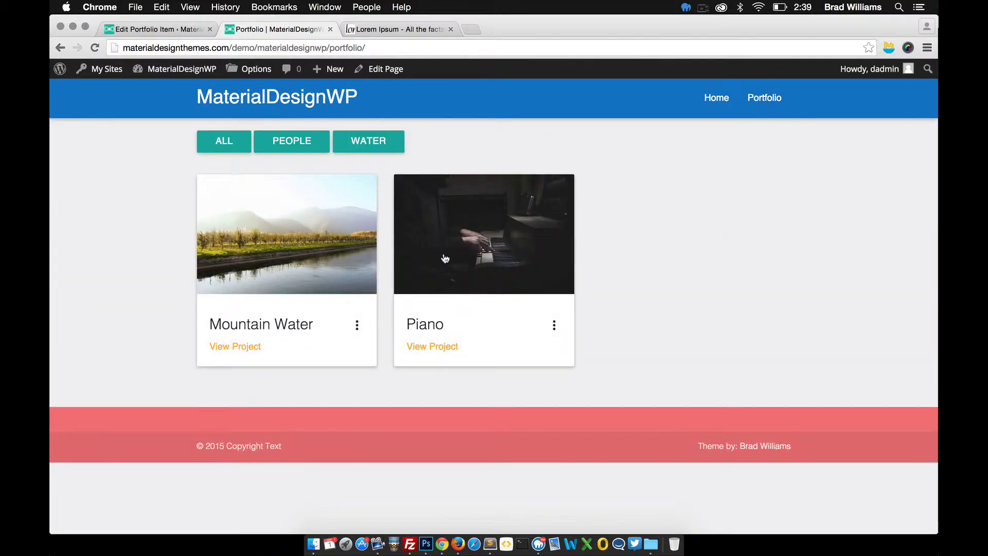
- Set the theme's Portfolio Columns to the first, two-column layout and save the options
click(131, 28)
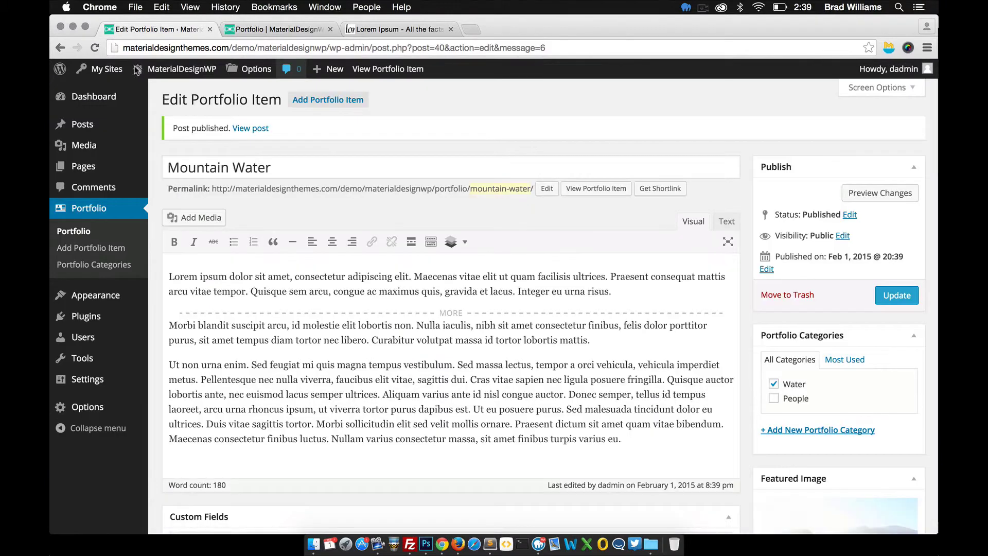
mouse_move(61, 408)
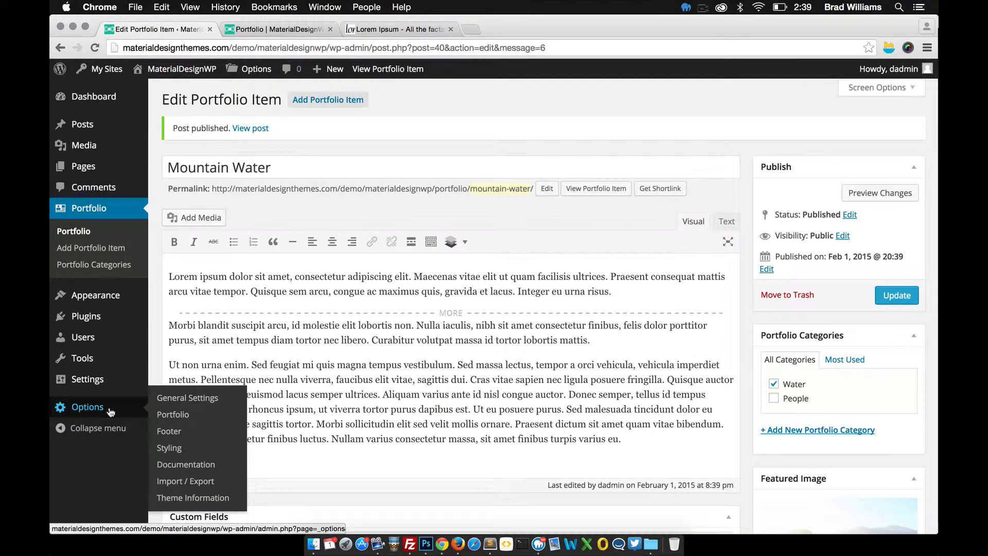
click(170, 415)
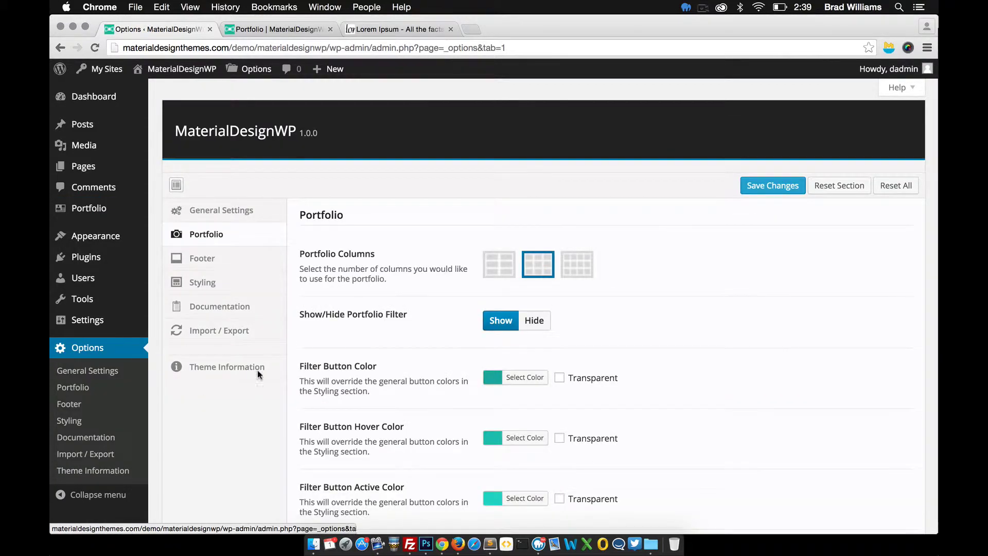
click(501, 267)
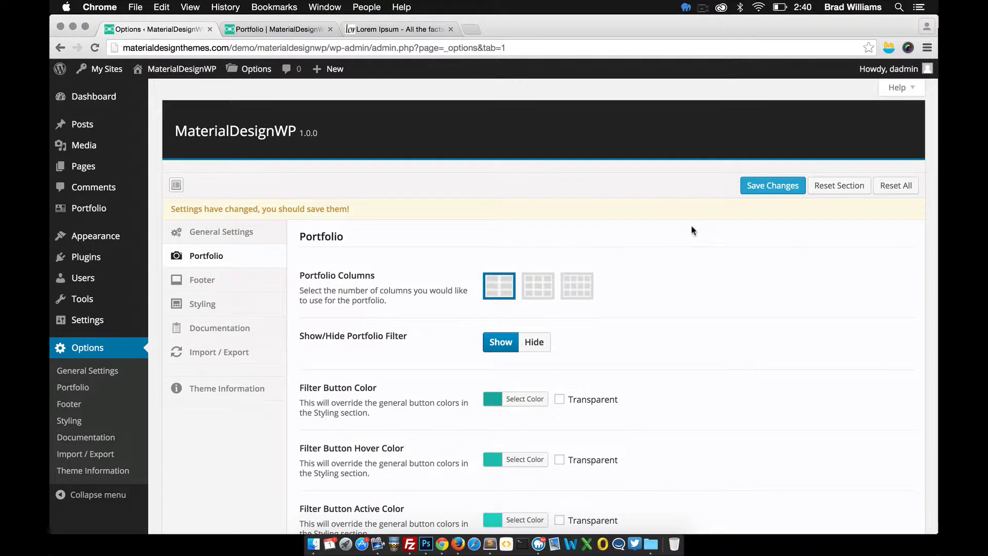
click(765, 194)
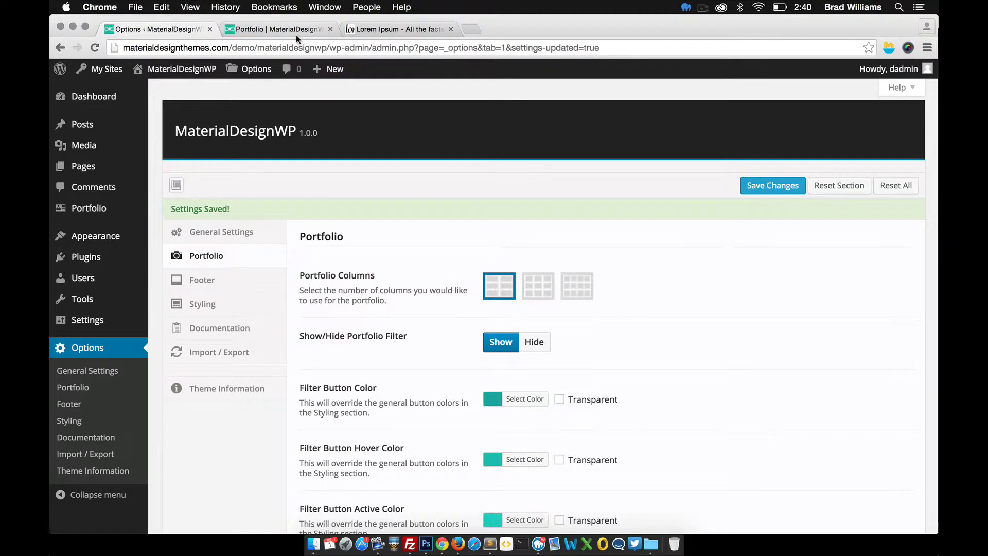
click(295, 30)
- Switch Portfolio Columns to the middle, narrower layout, save, and reload the portfolio to compare
click(95, 48)
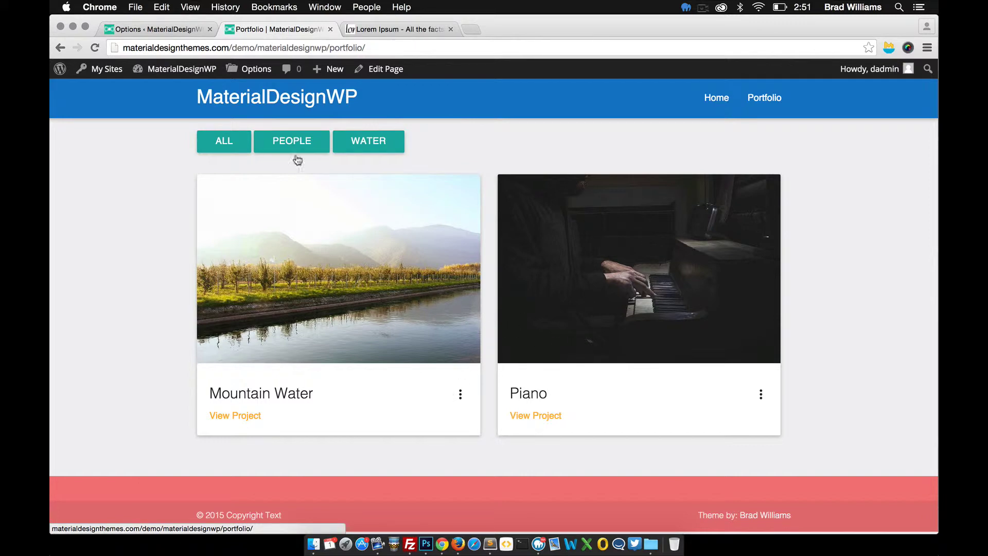
click(178, 28)
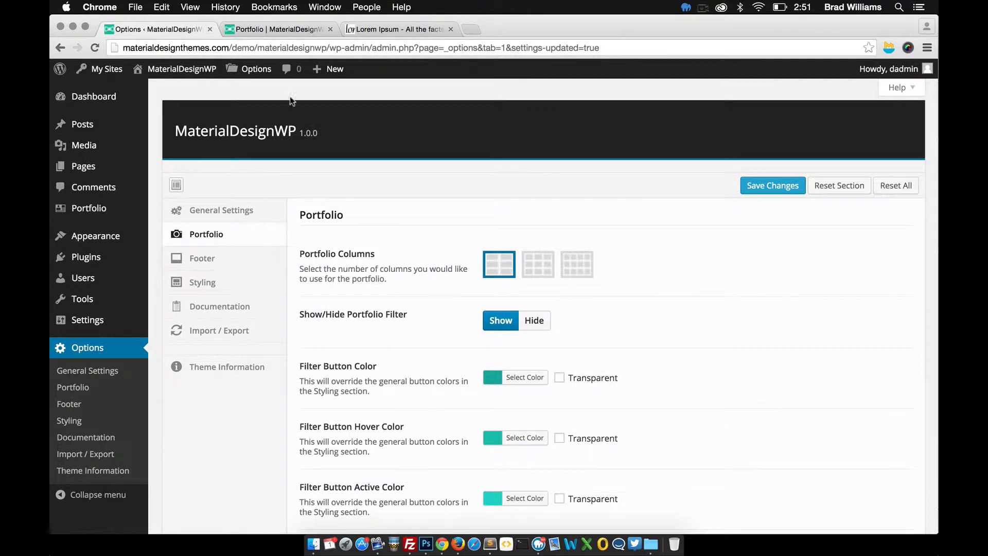
click(538, 264)
click(772, 186)
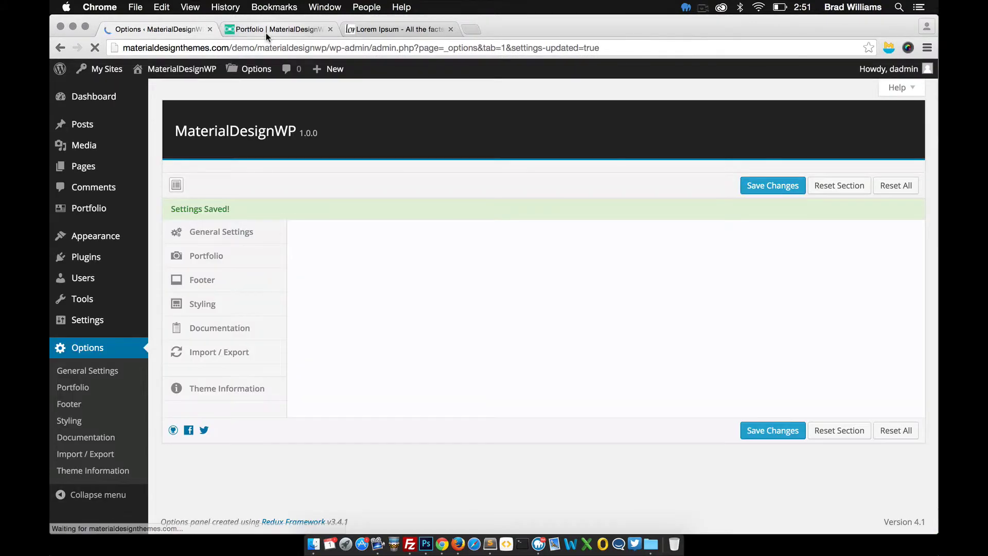
click(252, 36)
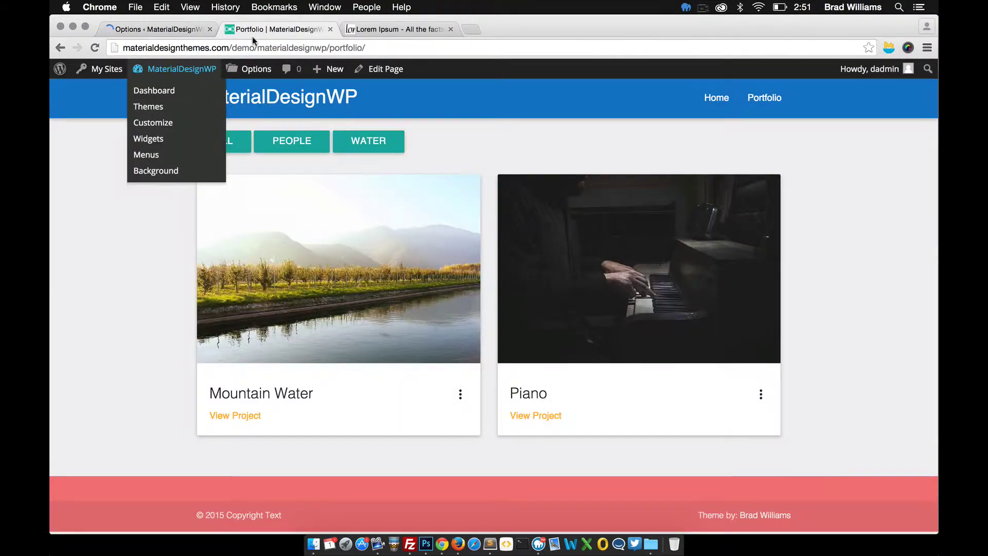
click(94, 48)
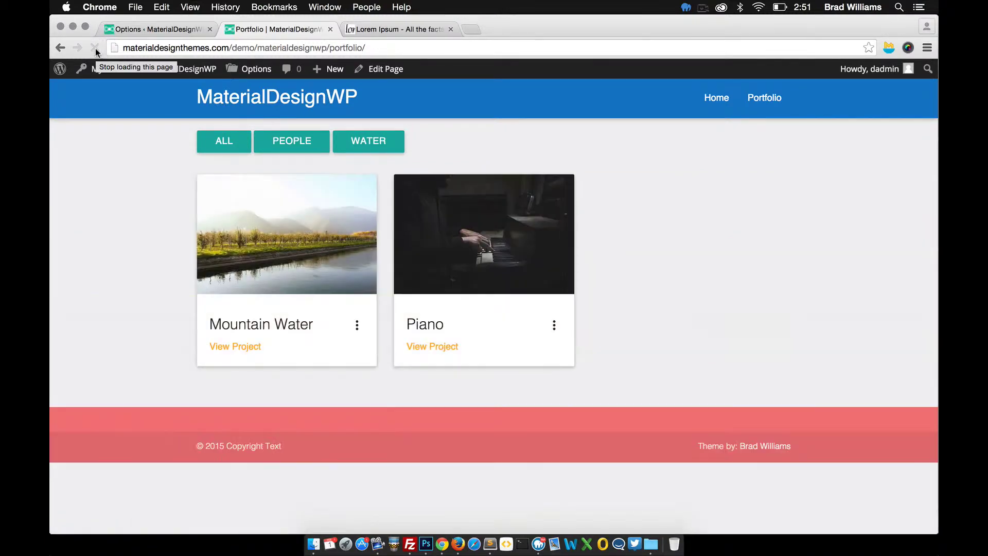
- Restore the two-column layout, save, reload the portfolio and test the Mountain Water card
click(169, 29)
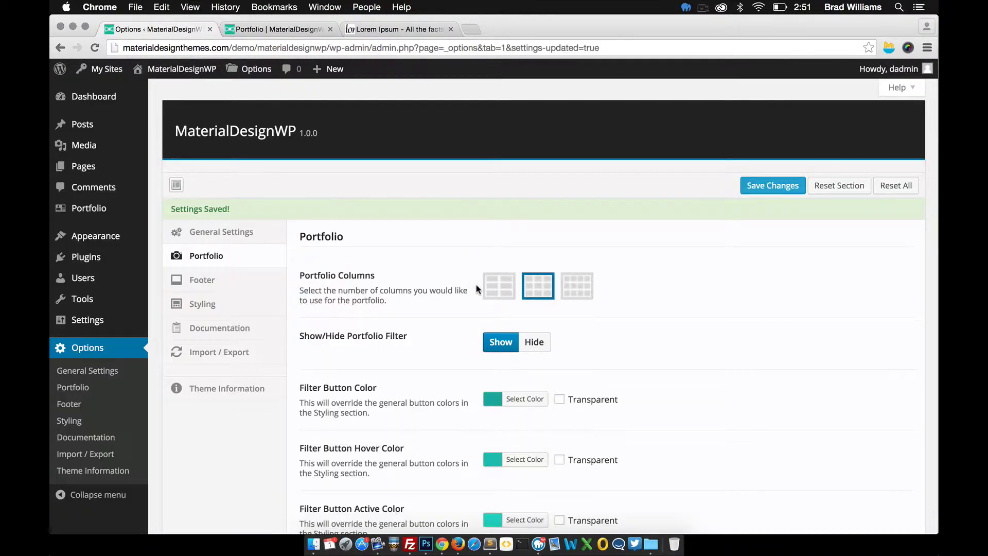
click(495, 270)
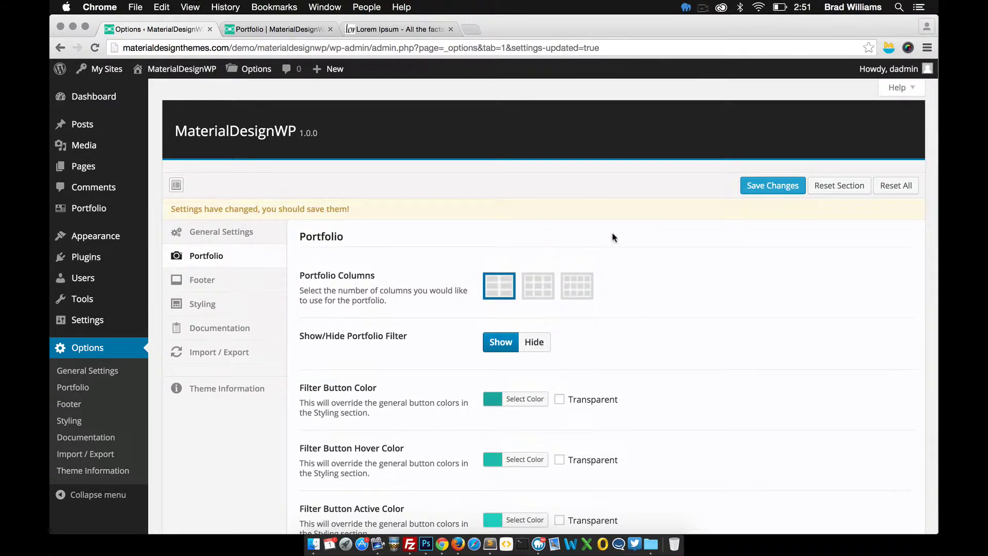
click(759, 192)
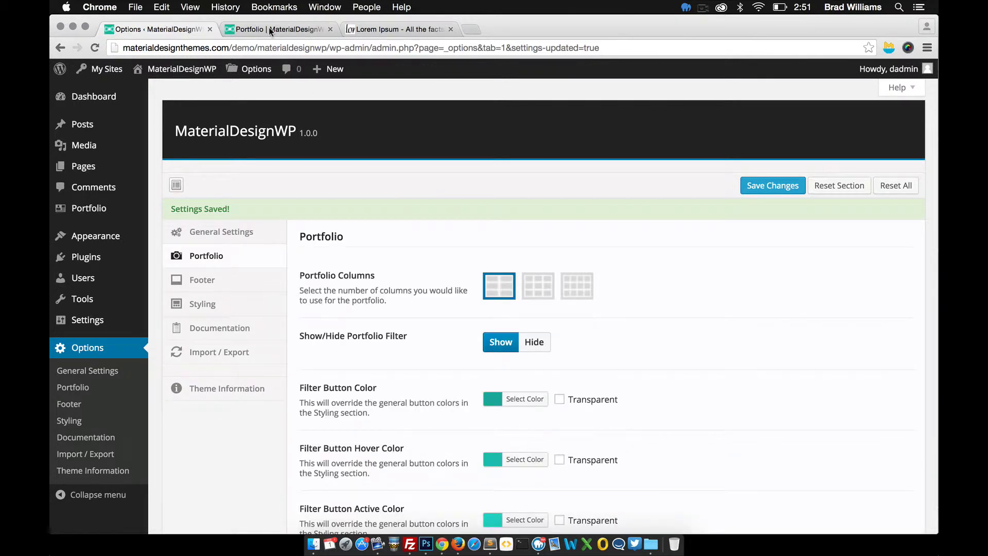
click(269, 29)
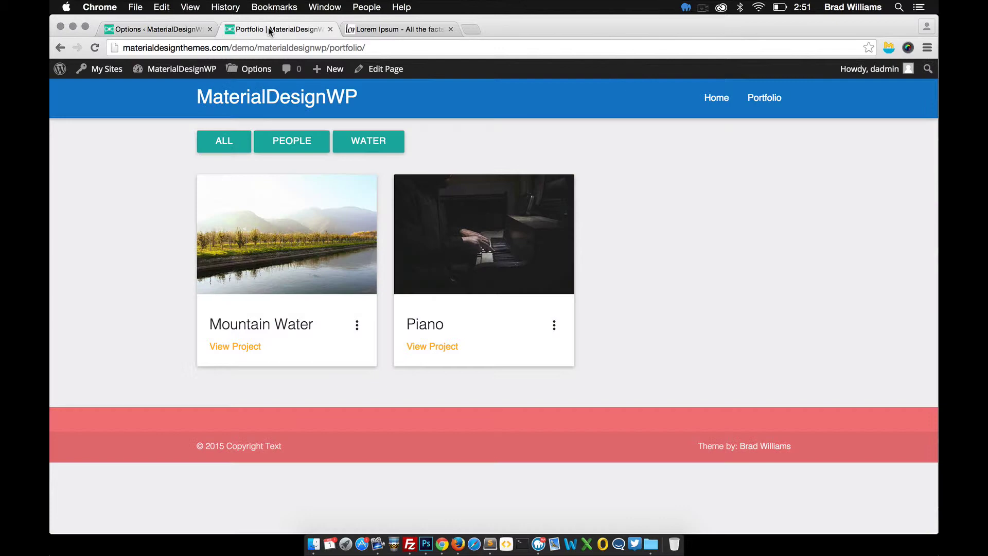
click(95, 48)
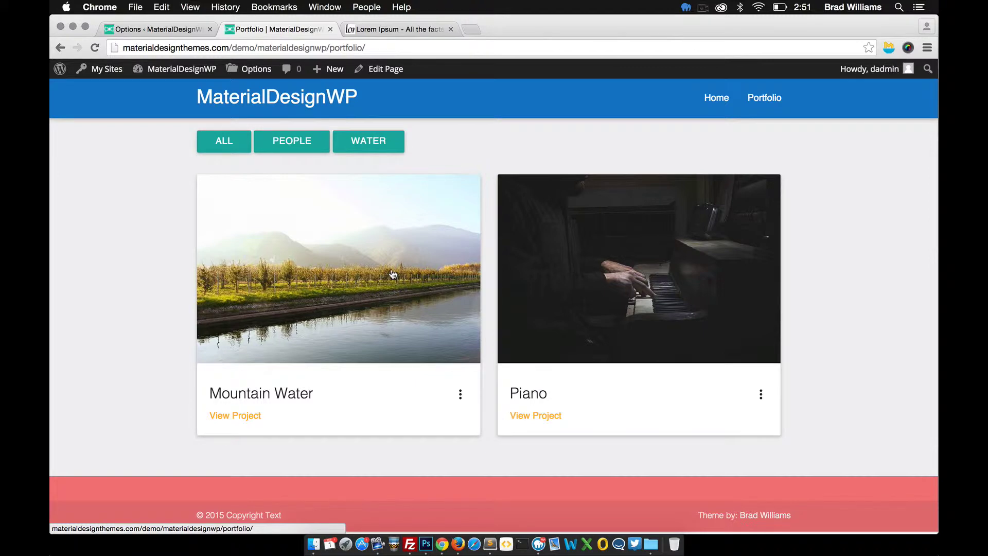
click(461, 394)
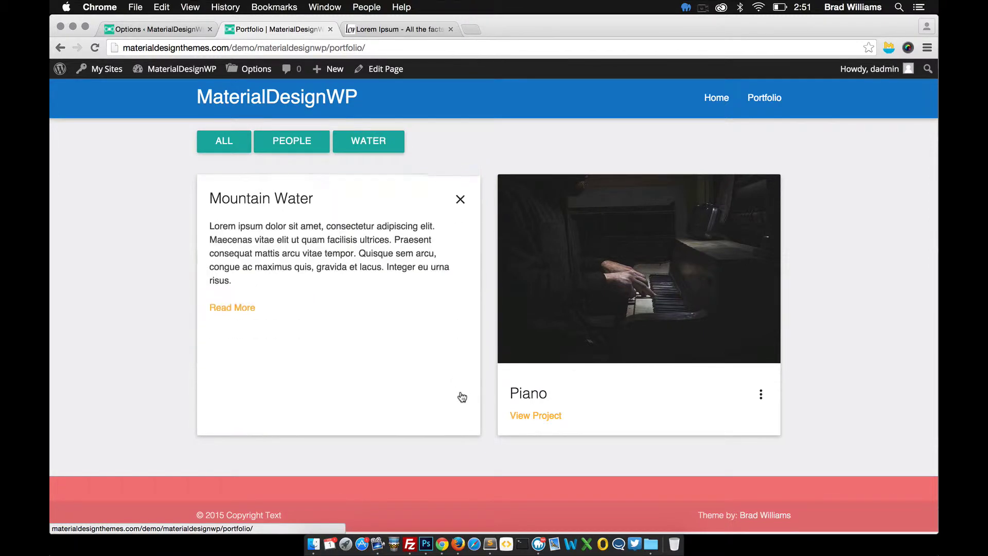
click(461, 199)
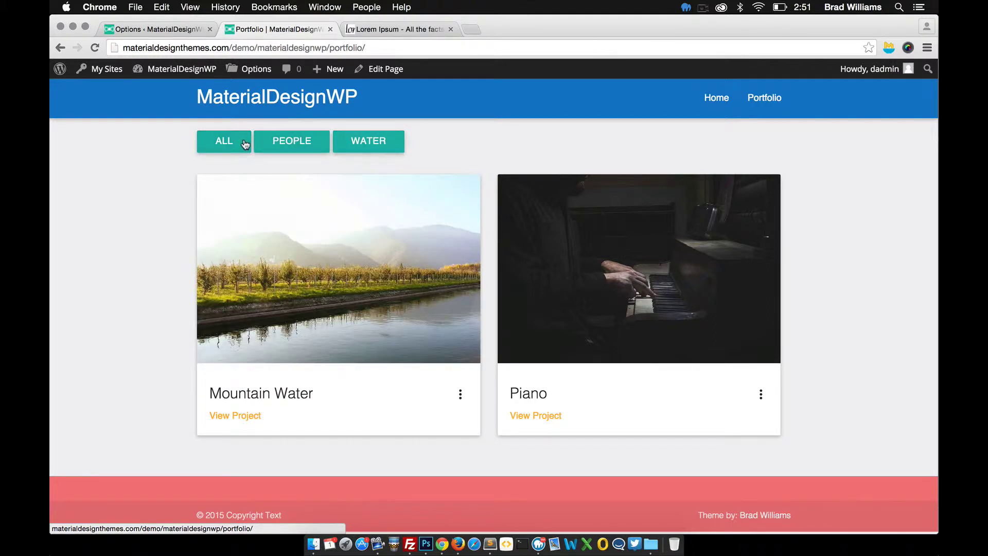
click(150, 29)
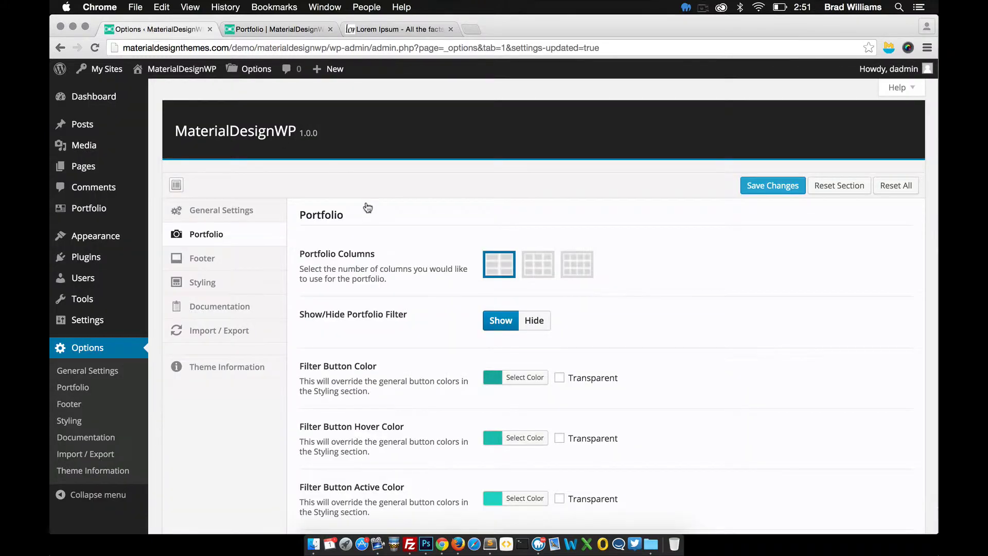
- Set Show/Hide Portfolio Filter to Hide, save, and check the live portfolio page
click(534, 324)
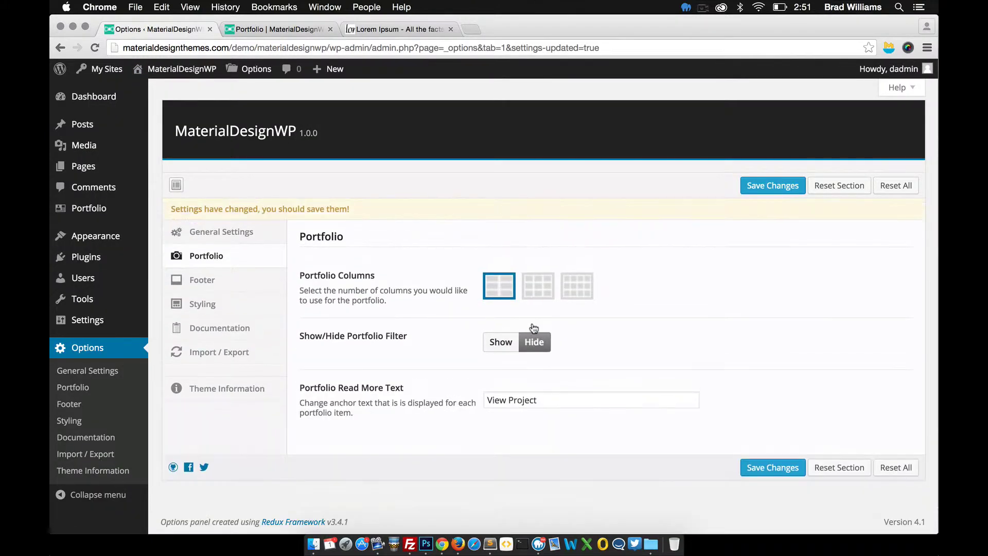
click(754, 188)
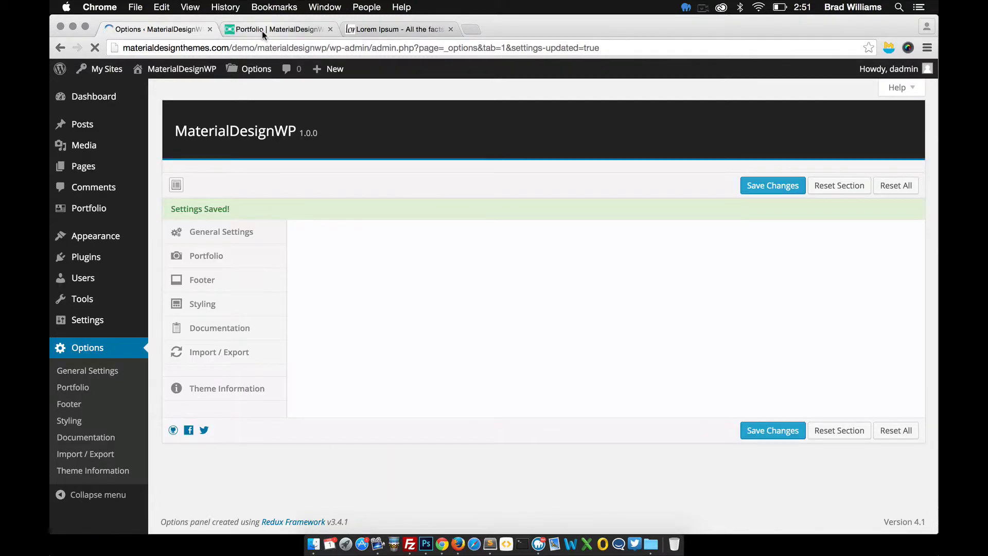
click(261, 31)
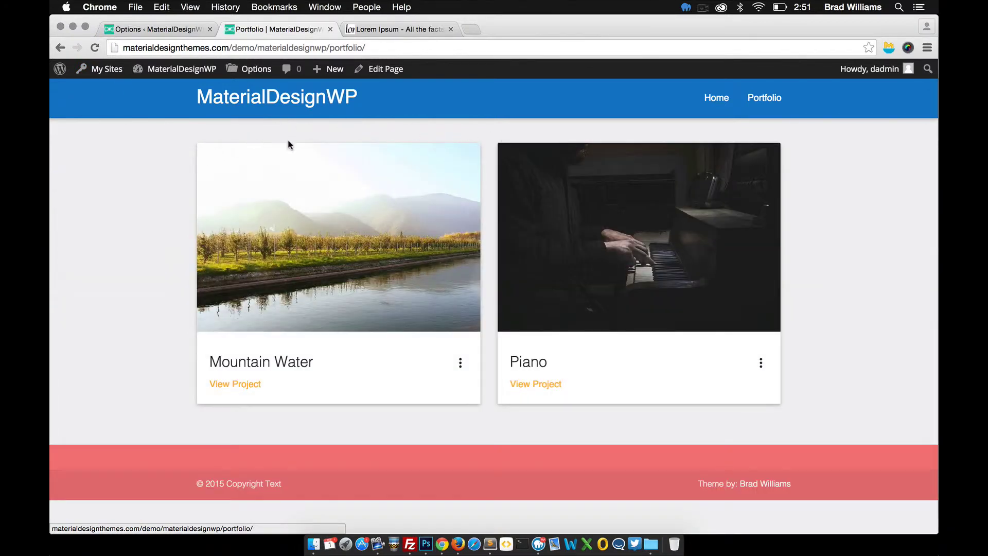
click(149, 29)
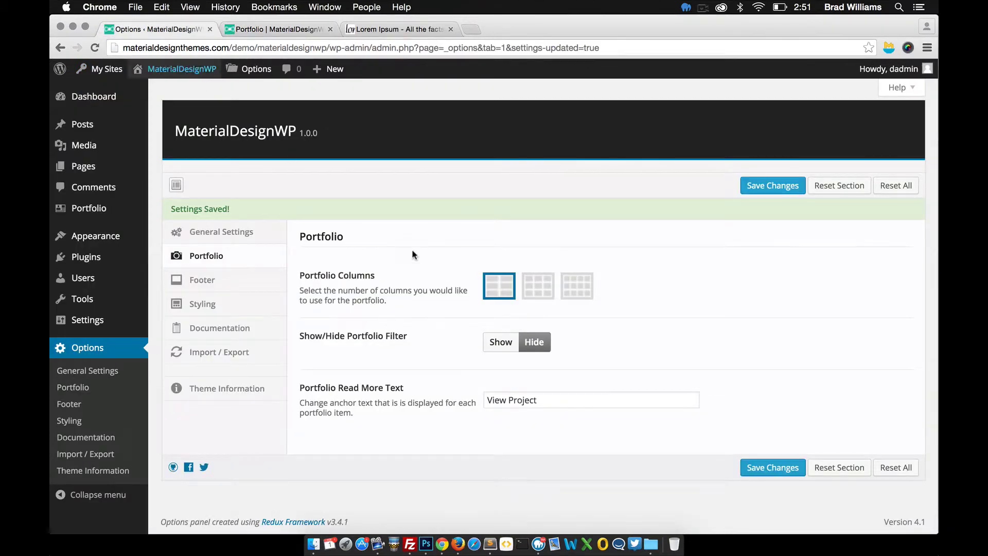
- Set the portfolio filter back to Show, save, and reload to see ALL, PEOPLE, WATER buttons
click(502, 342)
scroll(507, 324, down, 2)
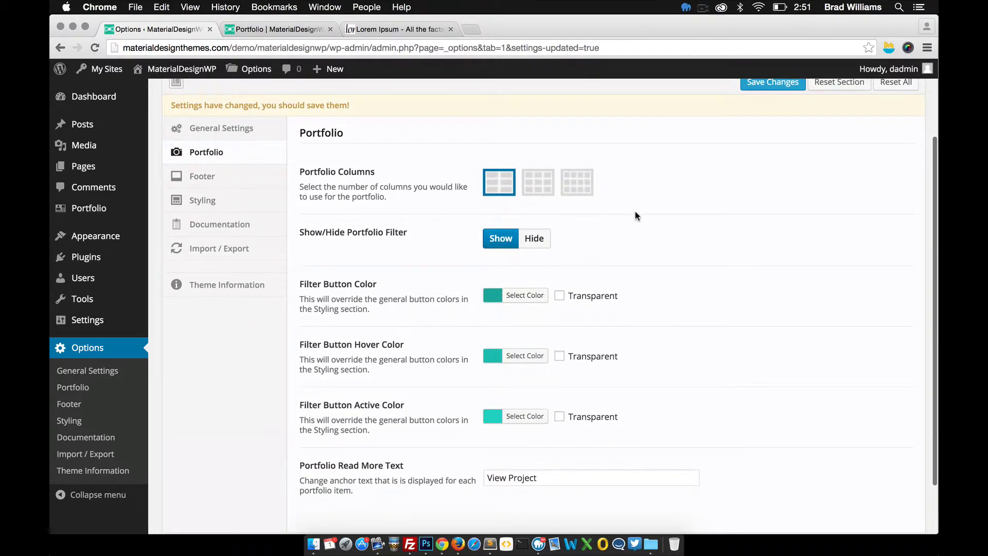
scroll(694, 192, up, 1)
click(765, 106)
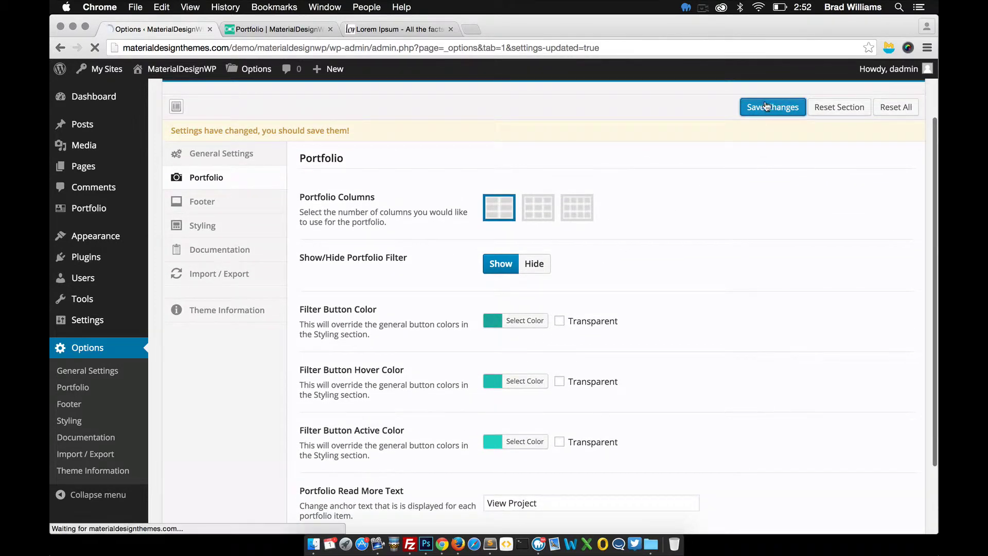
click(277, 29)
mouse_move(156, 60)
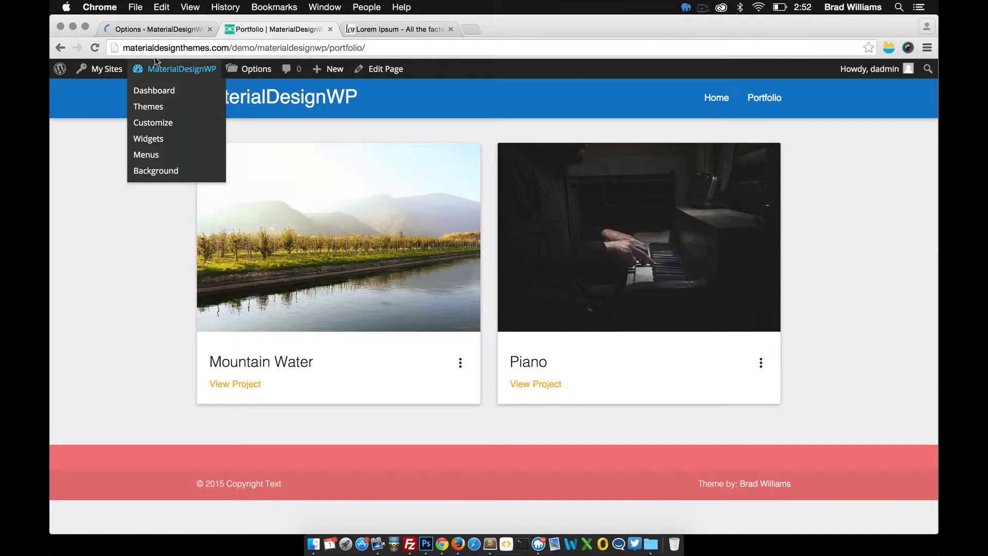
click(100, 45)
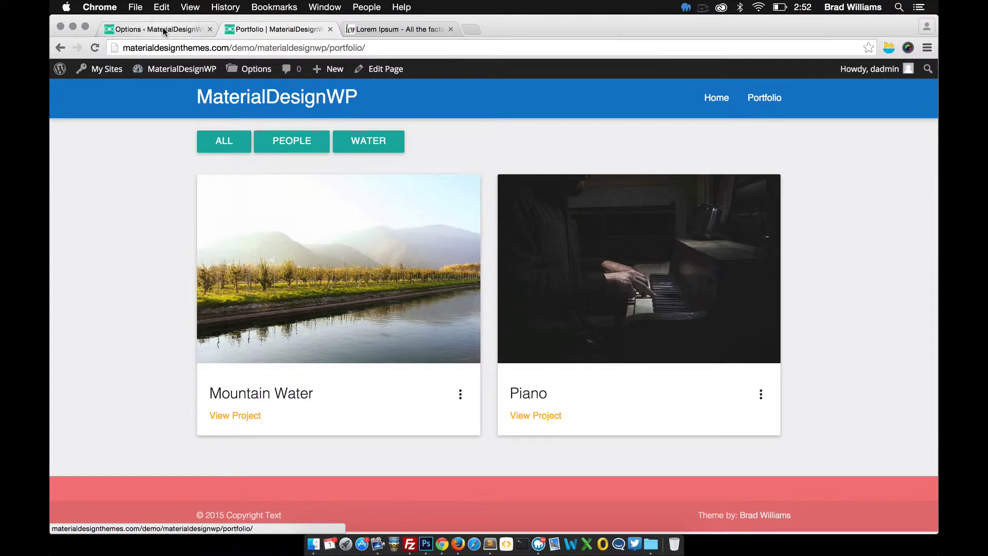
- Set the Filter Button Color to red, save, and reload the portfolio page to preview it
click(163, 28)
scroll(488, 375, down, 2)
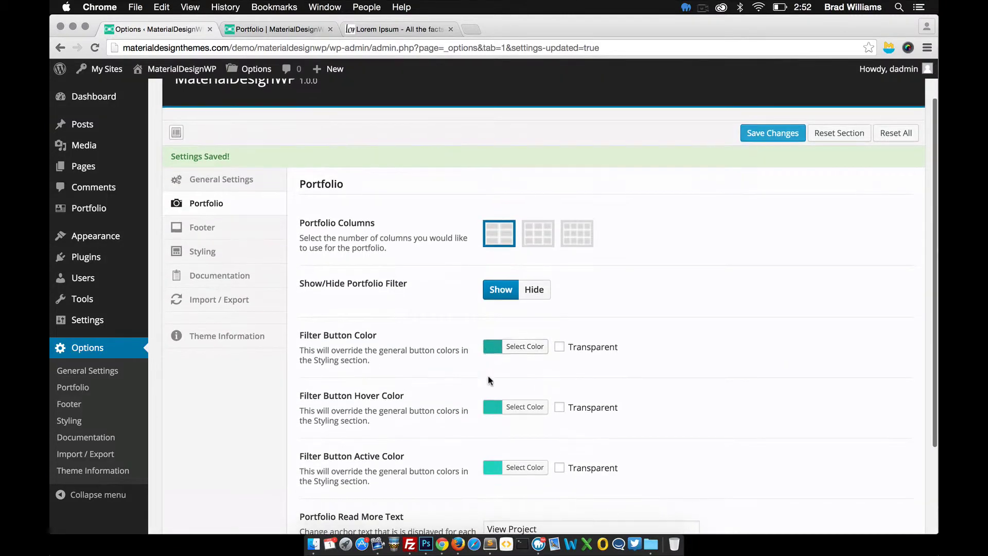
click(509, 345)
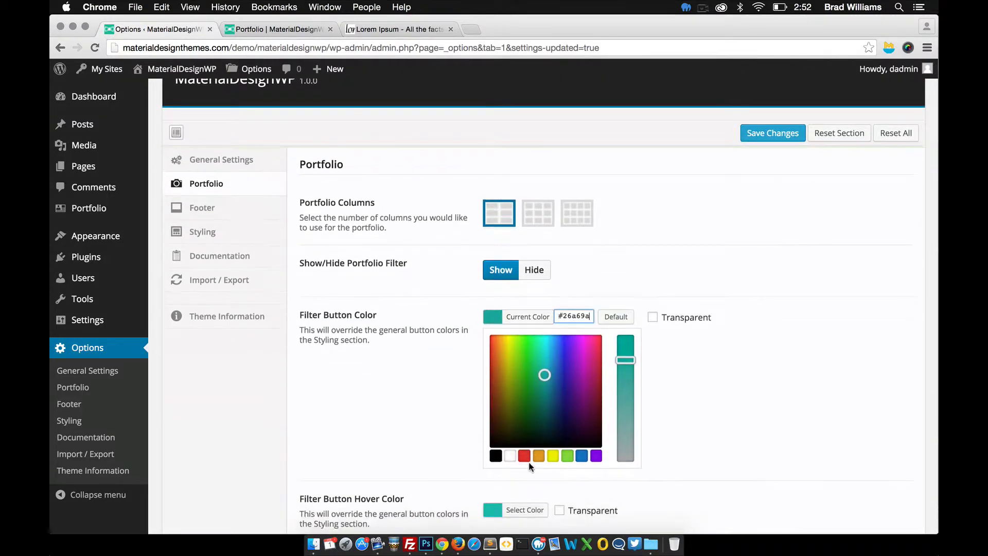
click(525, 475)
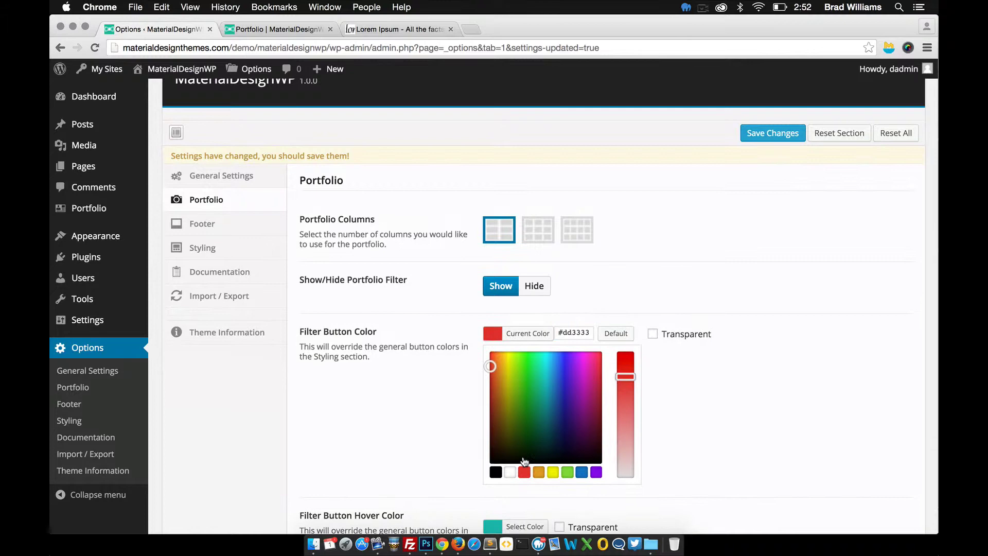
click(772, 133)
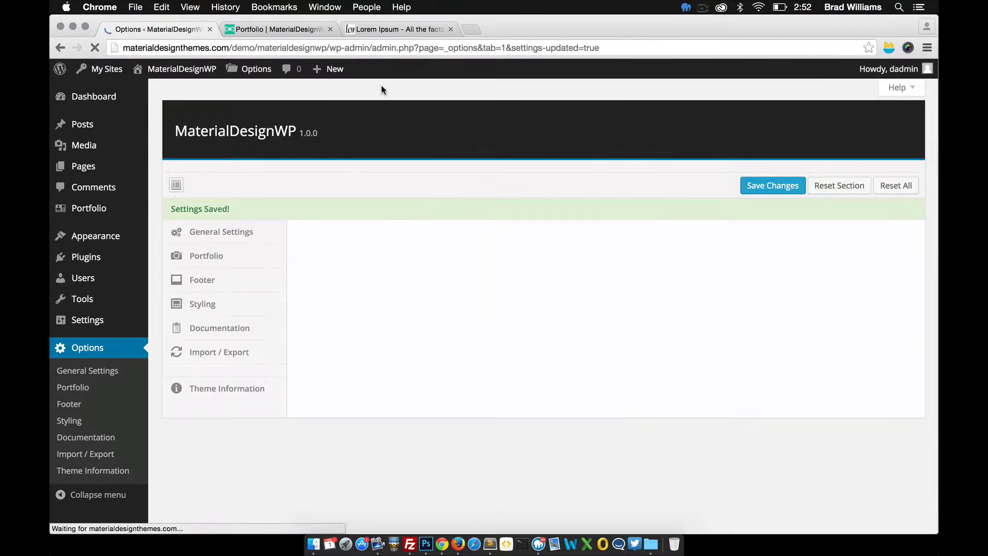
click(251, 32)
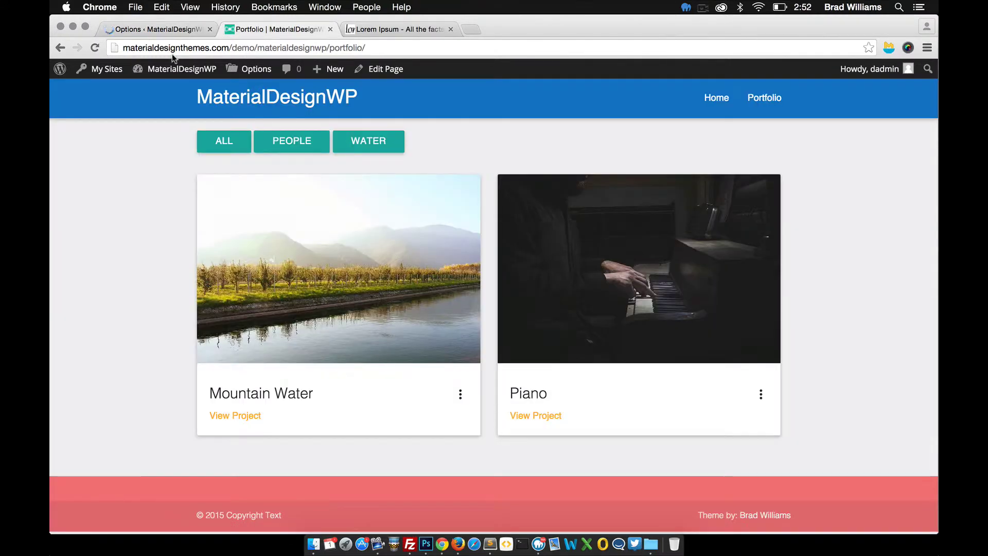
click(95, 48)
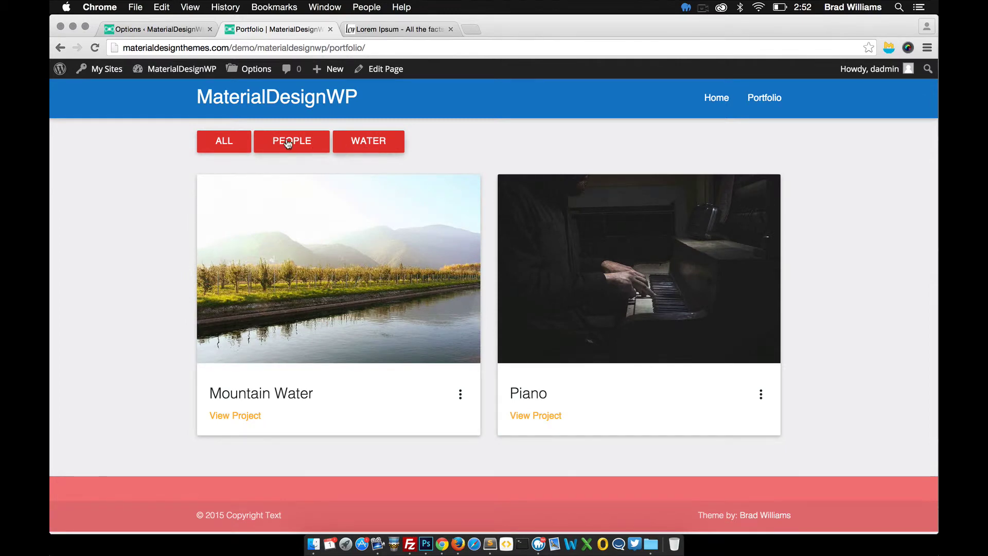
- Reset the Filter Button Color to its default teal, save, and return to the portfolio page
click(156, 29)
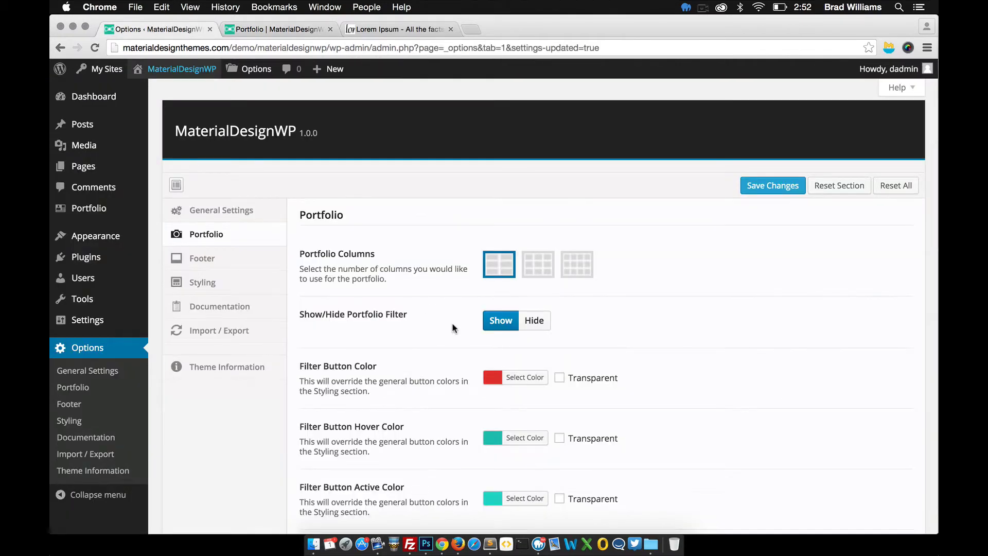
click(532, 379)
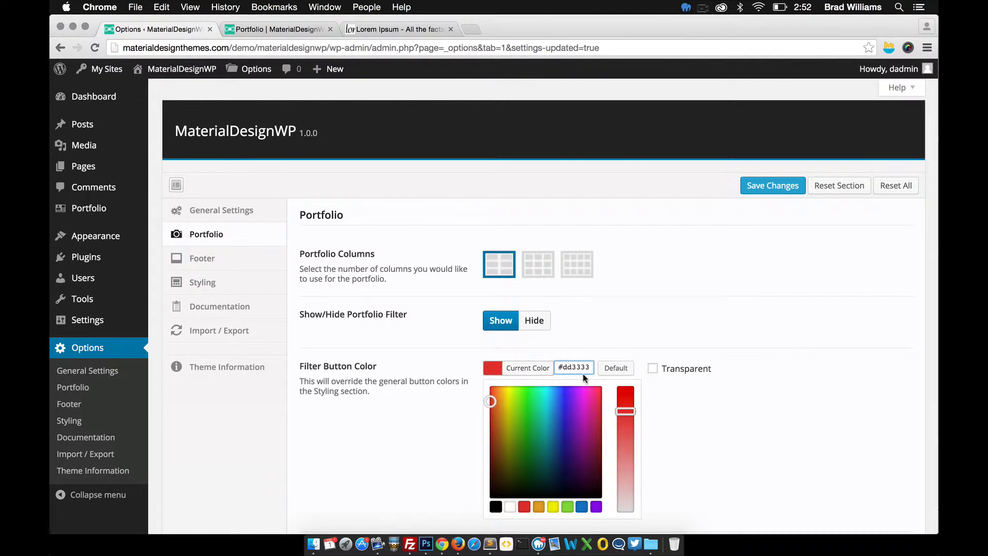
click(615, 369)
click(777, 186)
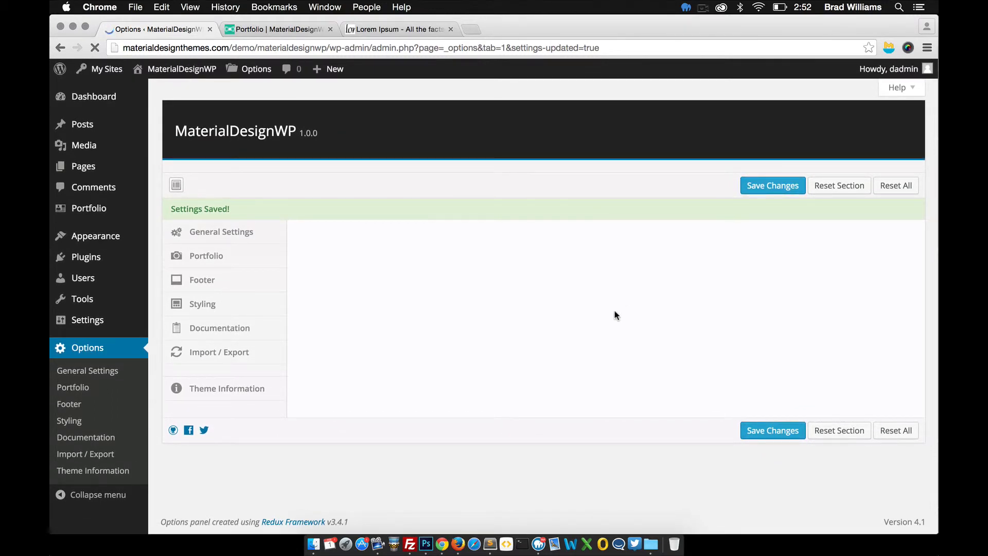
click(276, 29)
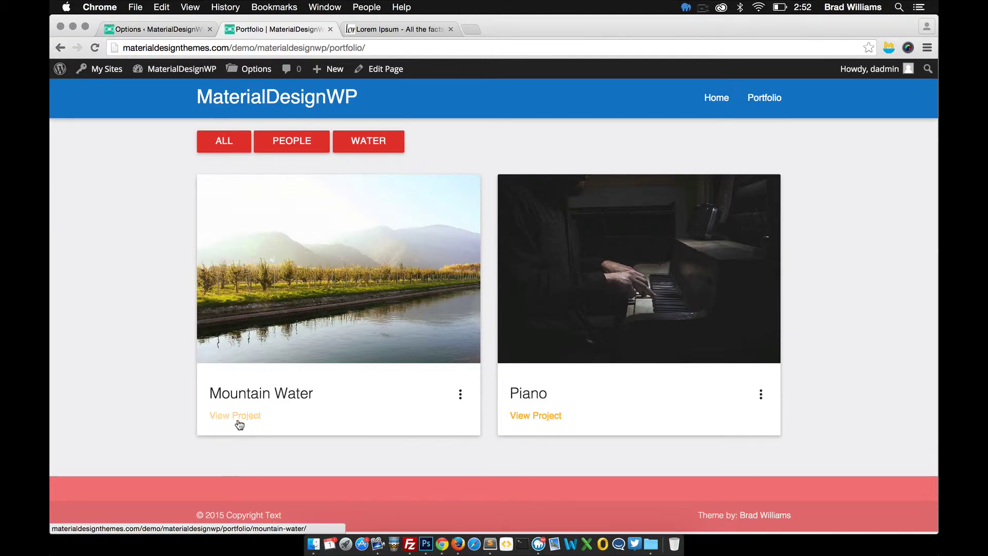
- Replace 'Project' with 'Item' in Portfolio Read More Text, save, and reload the portfolio to check
click(165, 30)
scroll(431, 354, down, 3)
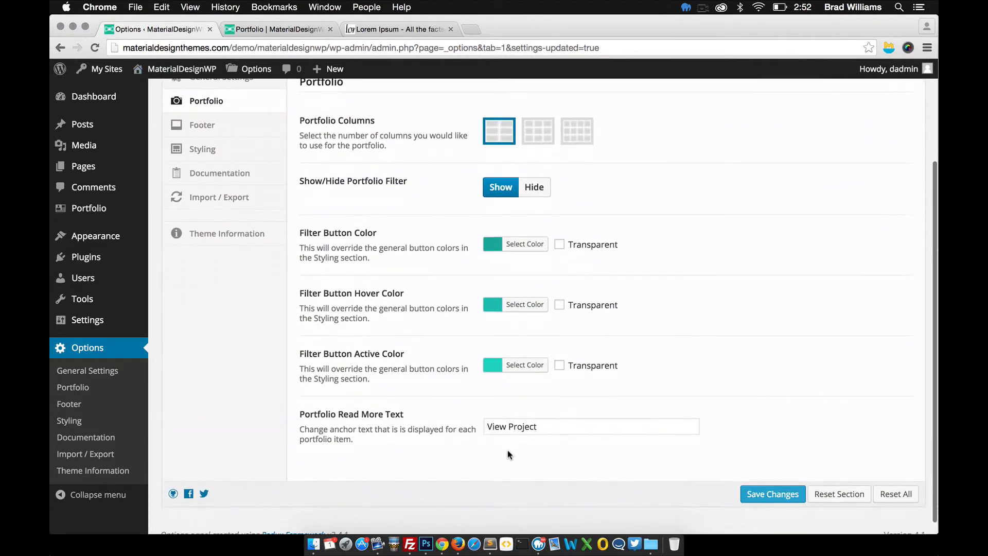
double_click(514, 427)
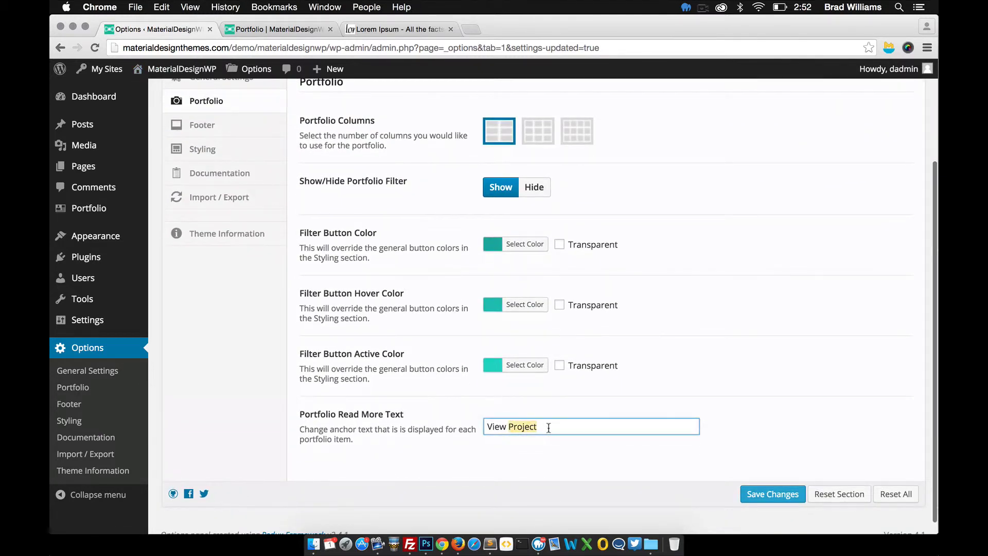
text(Item)
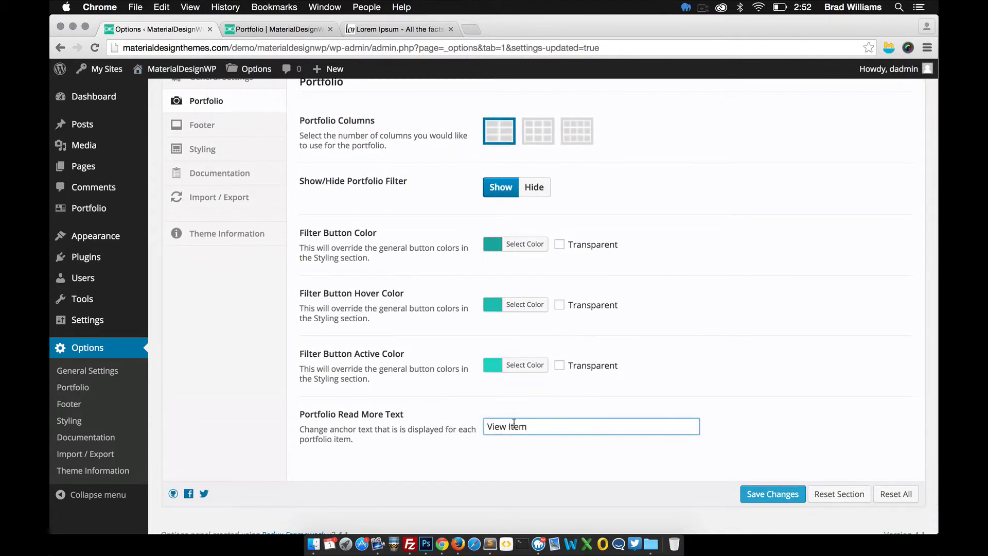
click(767, 494)
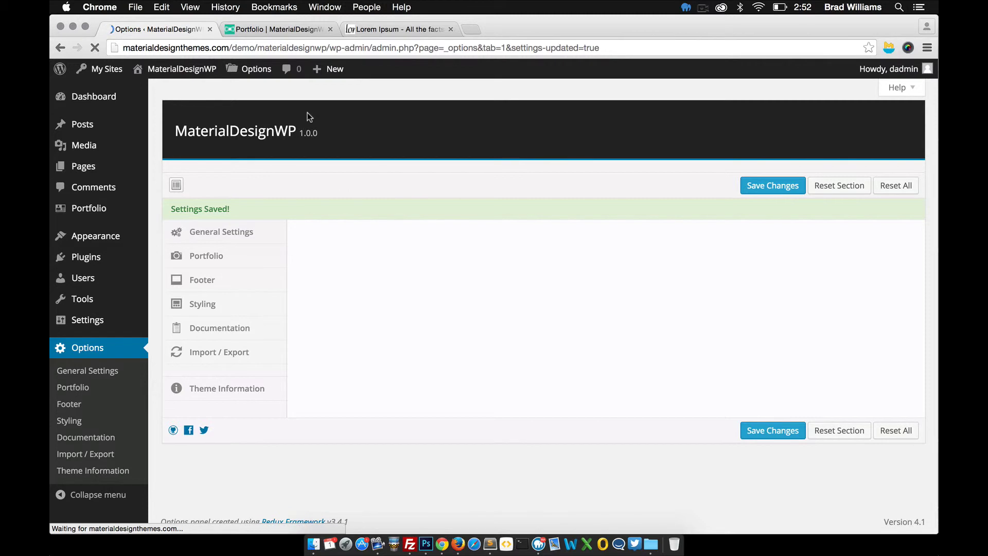
click(270, 32)
click(94, 47)
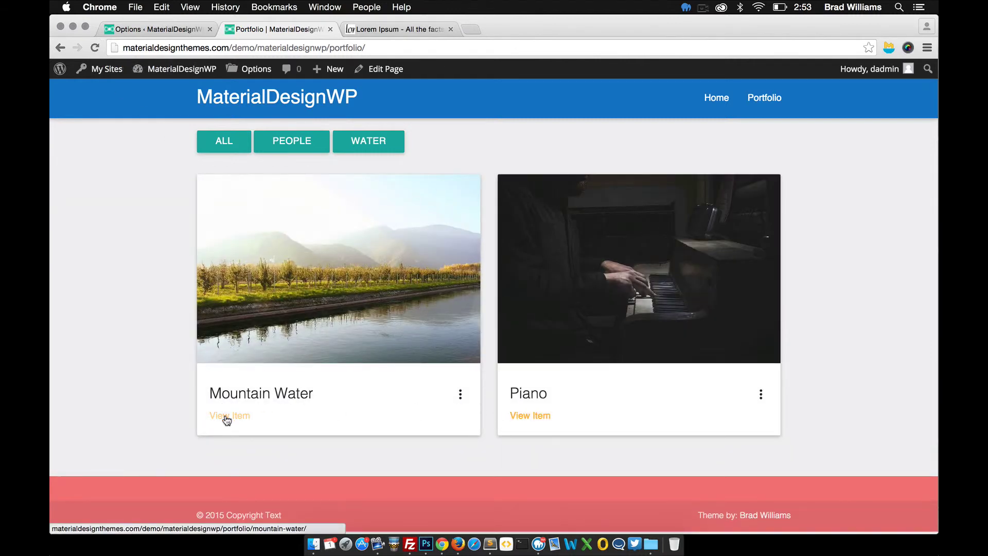
- Change Portfolio Read More Text from 'View Item' back to 'View Project' and save
click(169, 29)
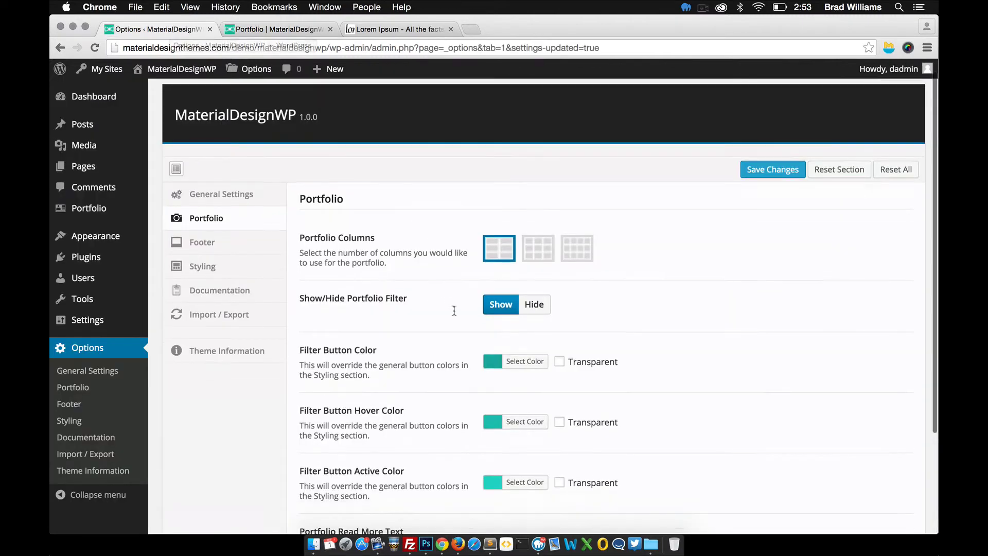
scroll(454, 311, down, 5)
double_click(510, 415)
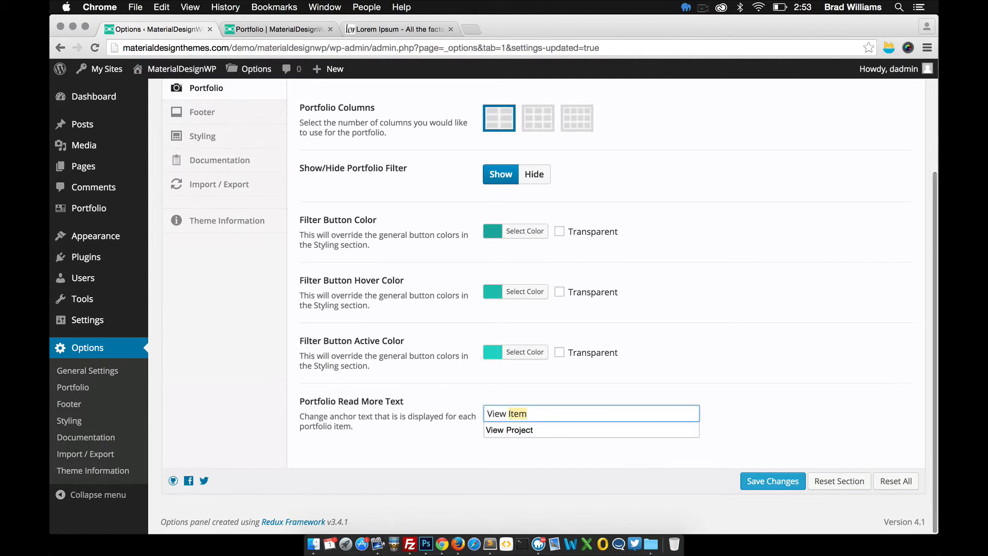
text(Projec)
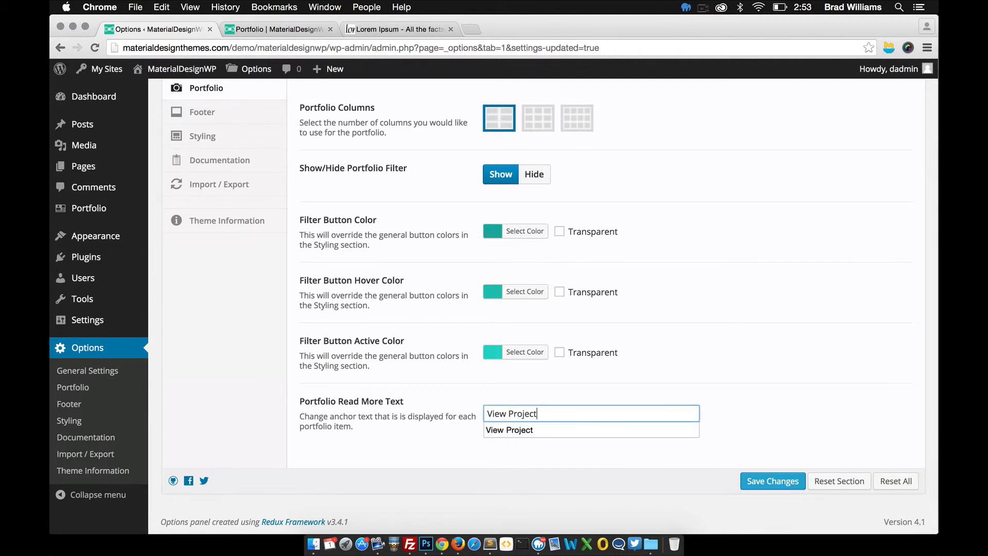
text(t)
click(790, 480)
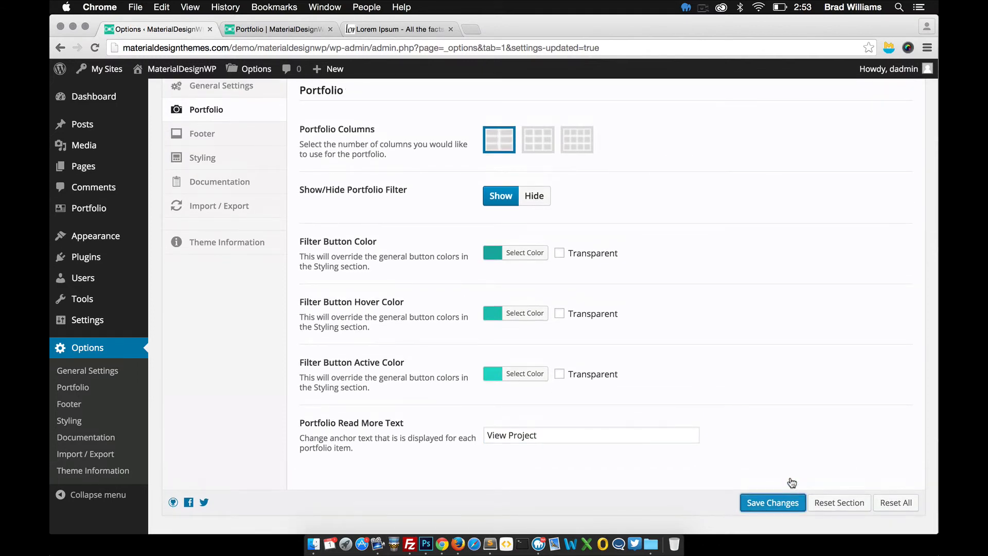
click(773, 504)
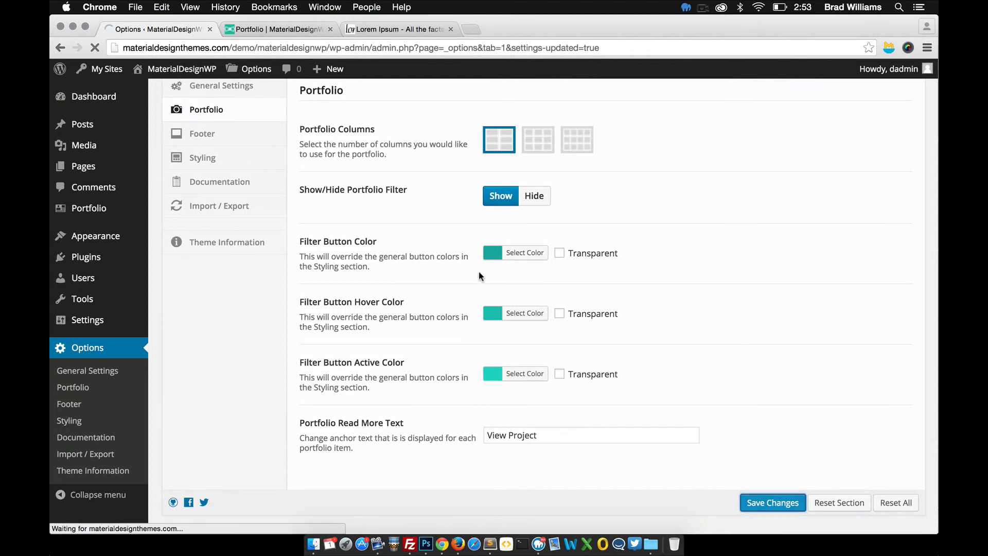